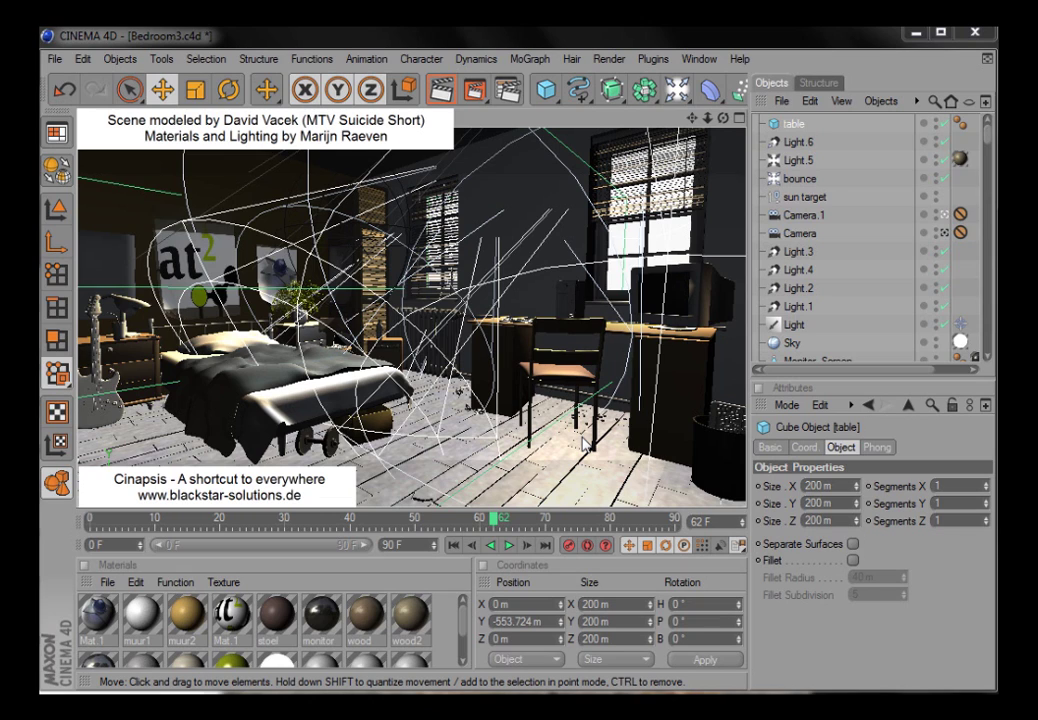
Launch the Cinapsis v0.9 BETA search window from the Plugins menu.
click(653, 60)
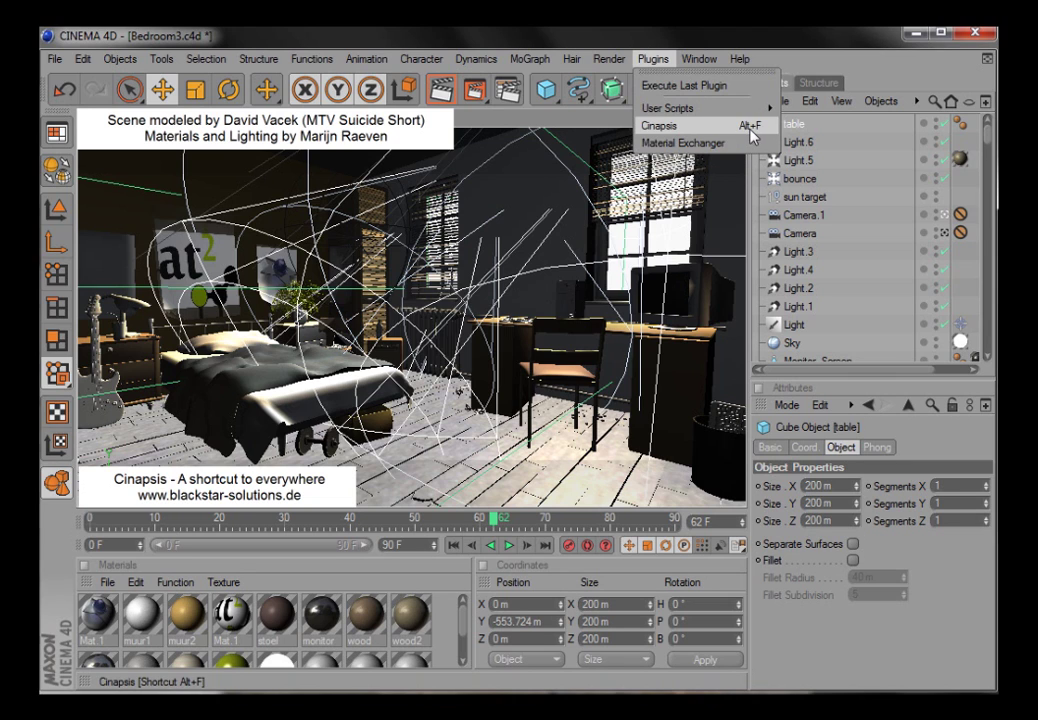
click(750, 128)
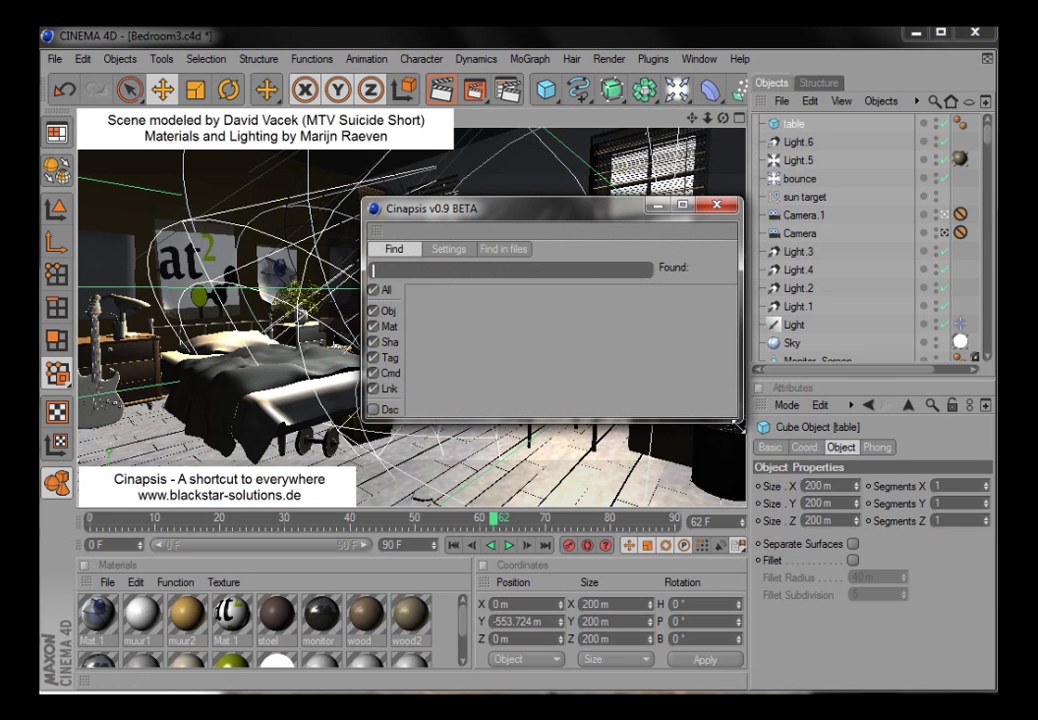
Enlarge Cinapsis, search 'guitar', and select the Guitar object from the six matches.
drag(740, 420, 861, 632)
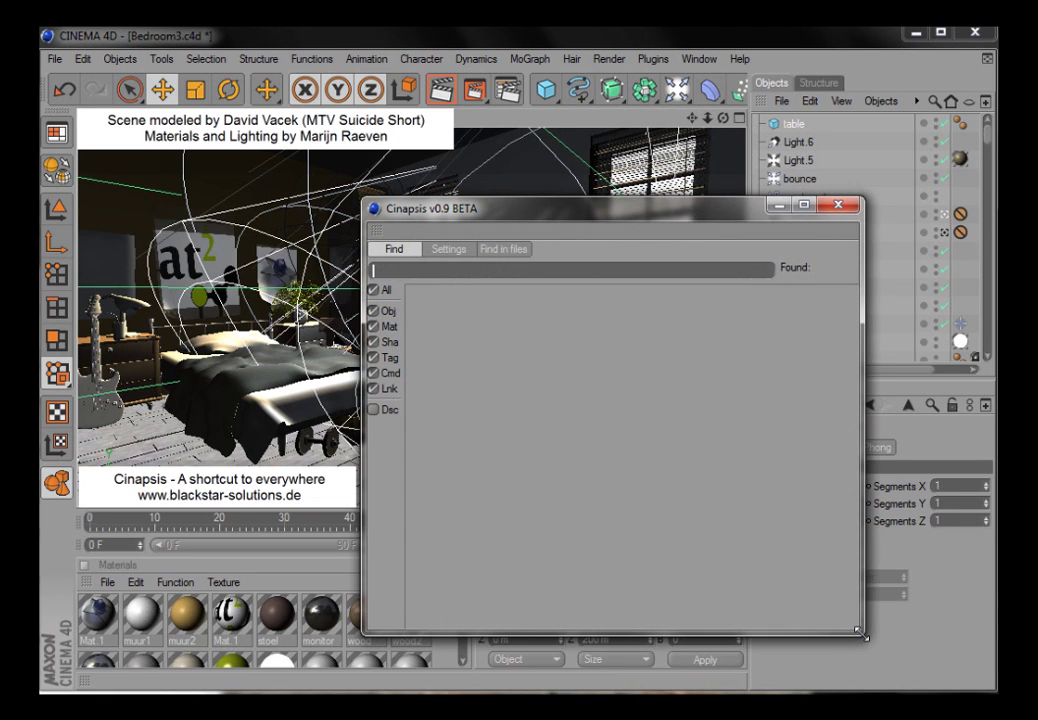
text(guitar)
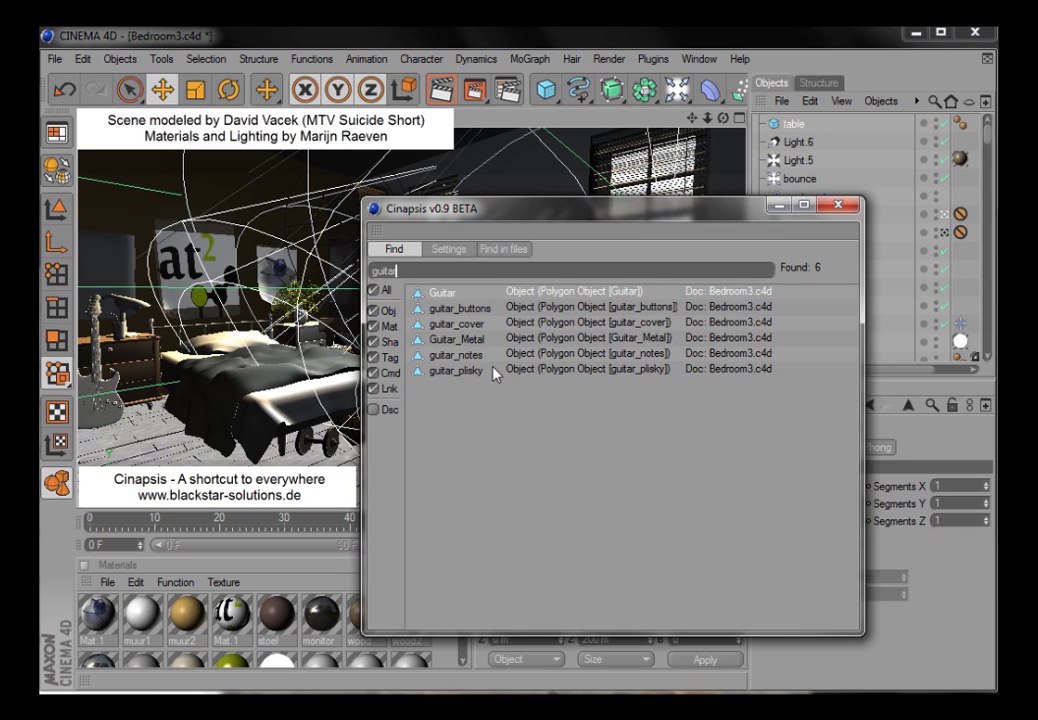
right_click(460, 299)
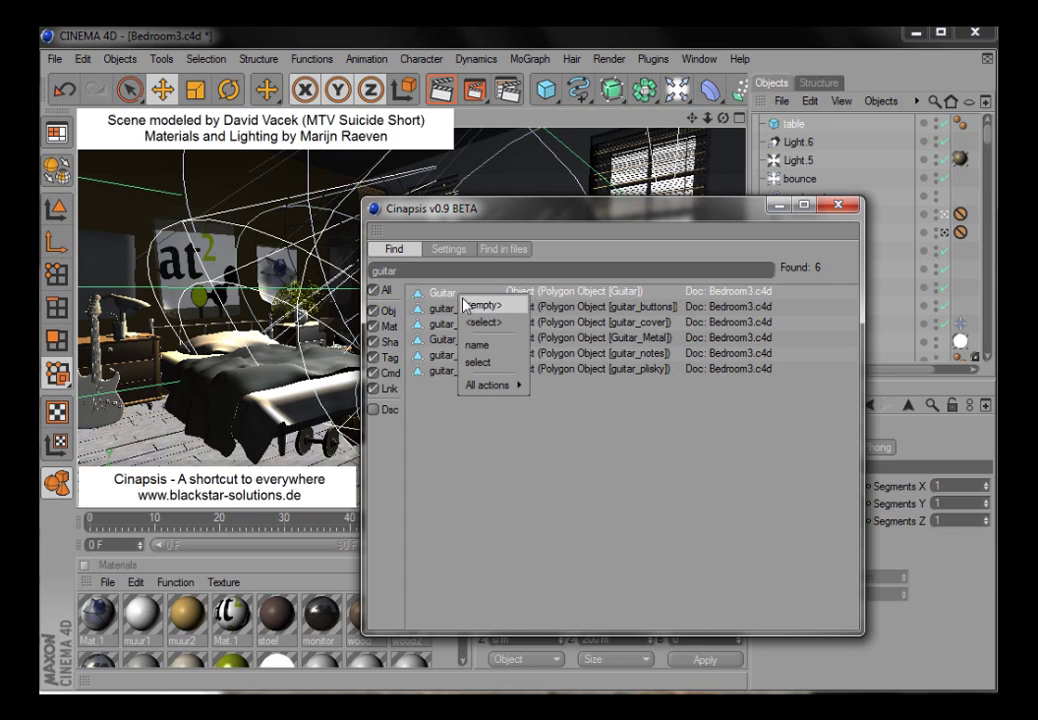
click(468, 305)
double_click(448, 300)
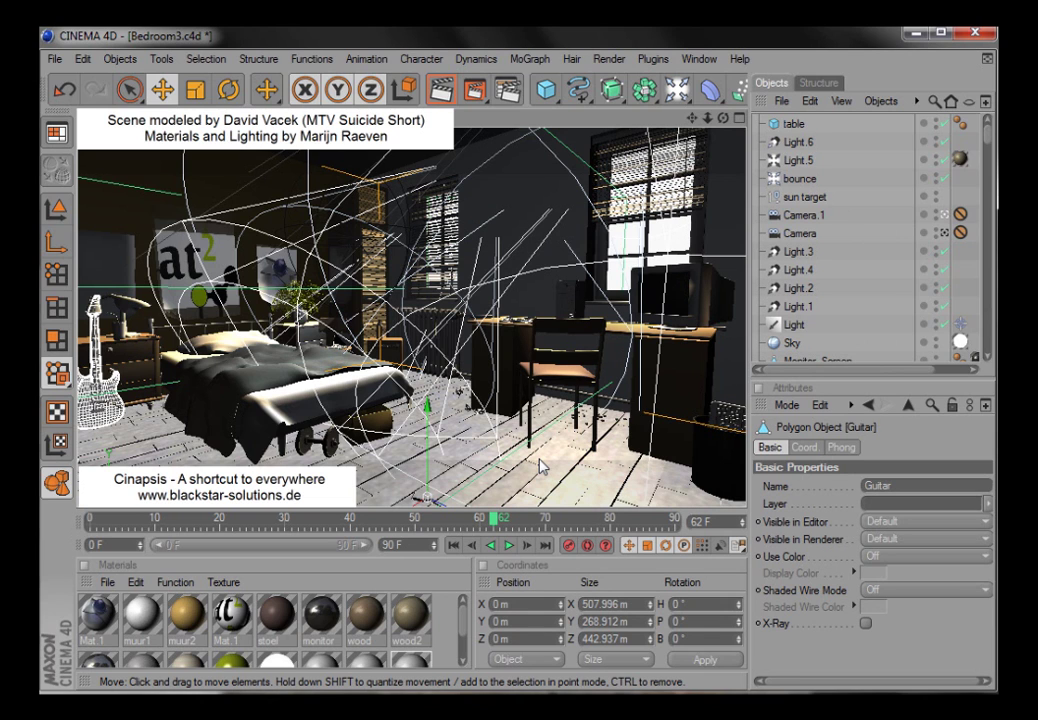
key(alt+f)
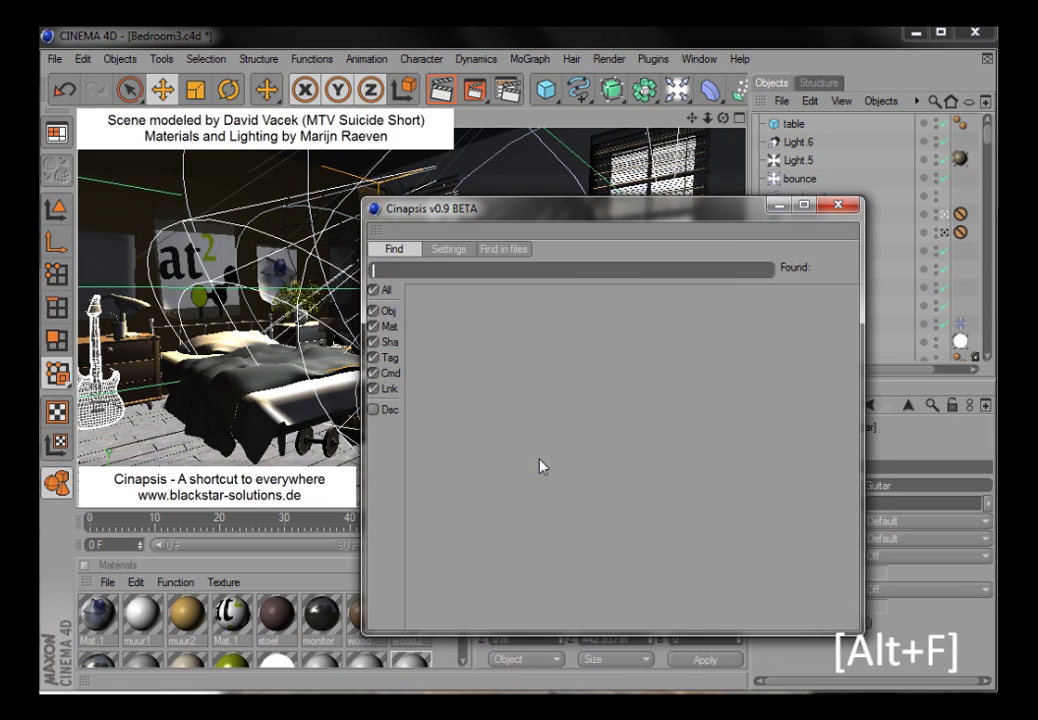
Jump to the plant material, then open the Gradient shader via a 'gradi' search.
text(plant)
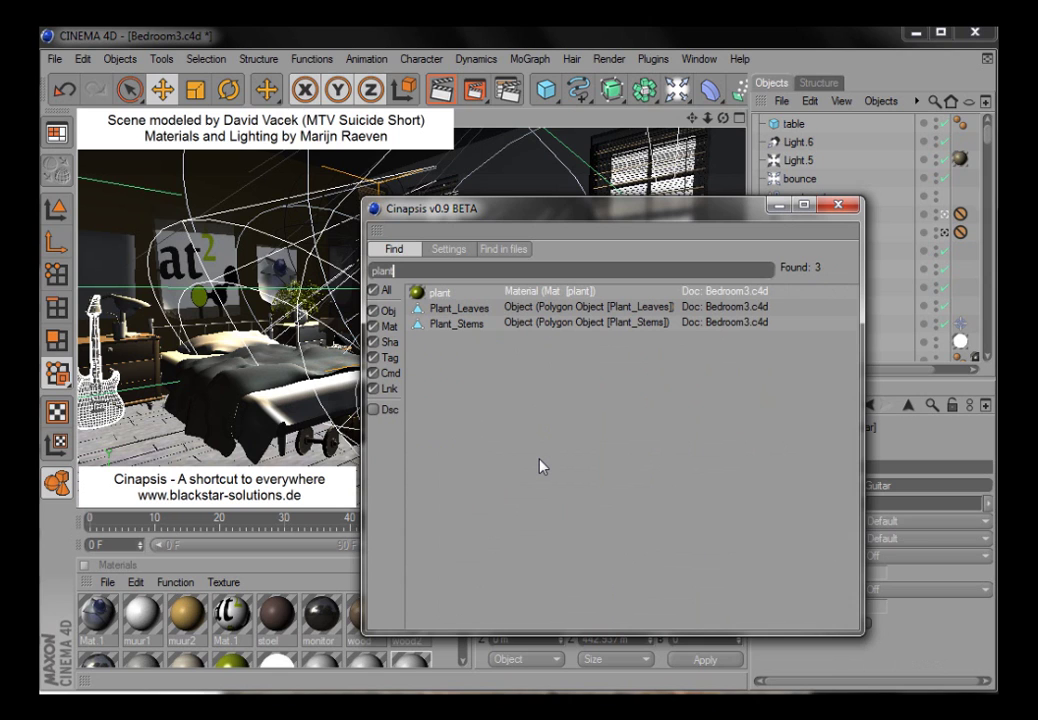
key(Return)
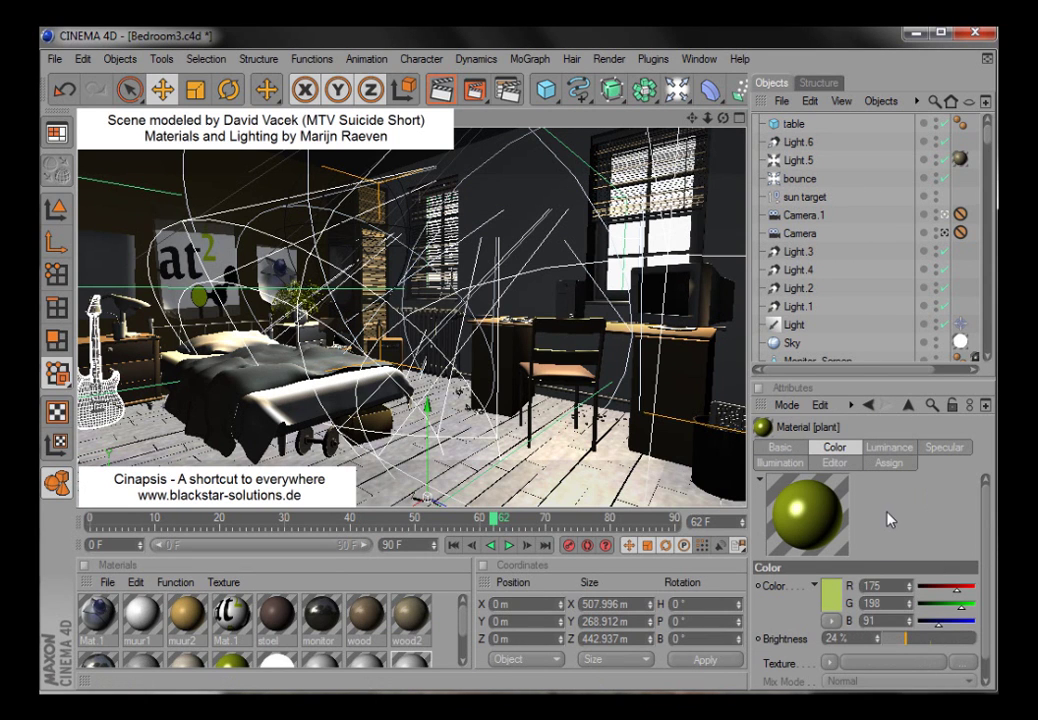
key(alt+f)
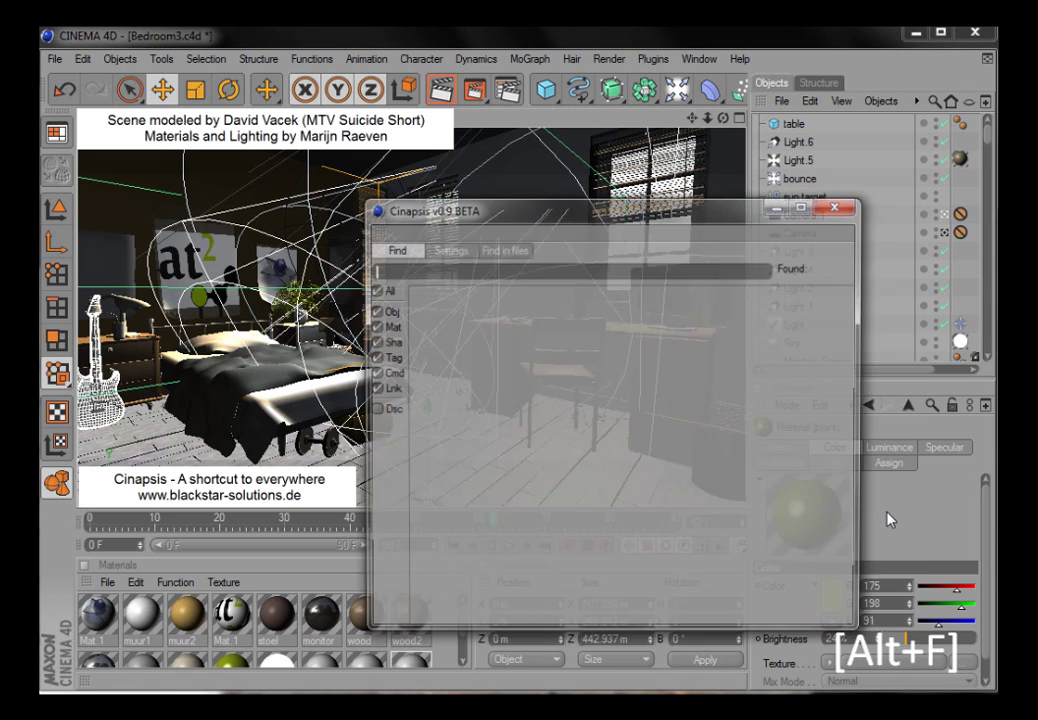
text(gradi)
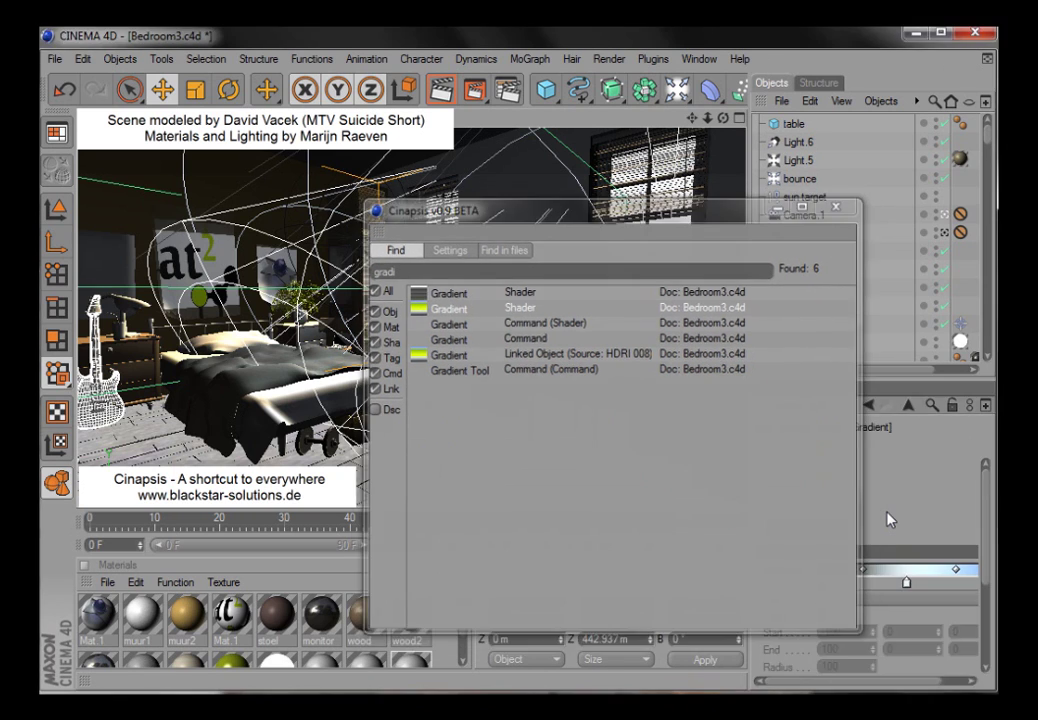
key(Return)
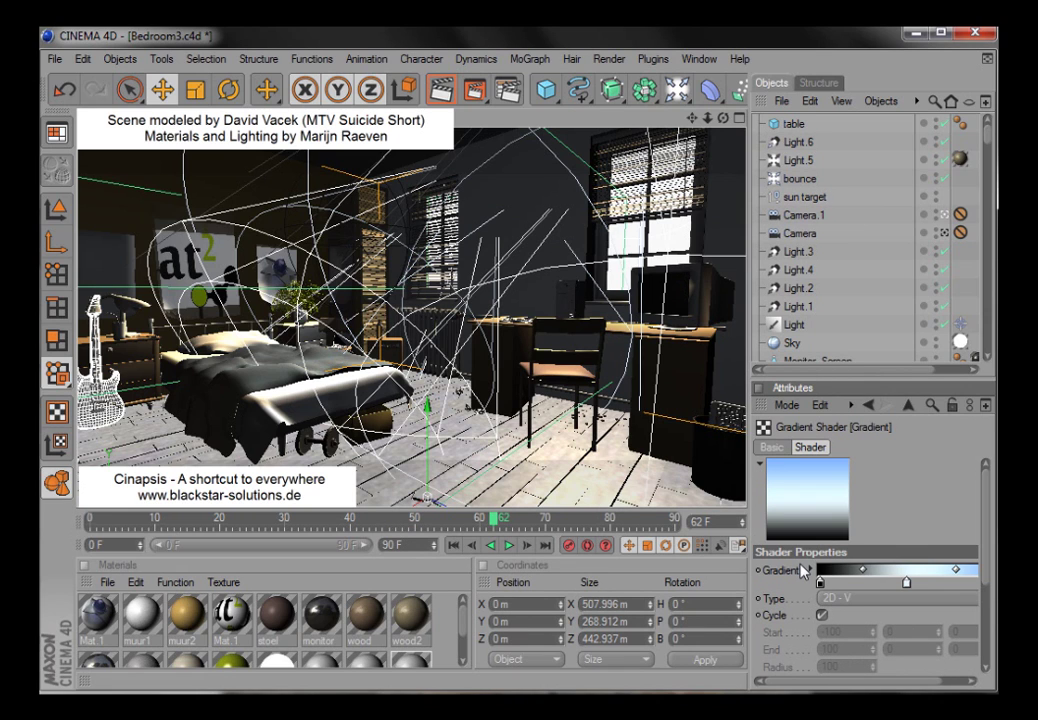
Jump to the Bitmap Shader using at2.bmp by searching 'at2'.
key(alt+f)
text(at2)
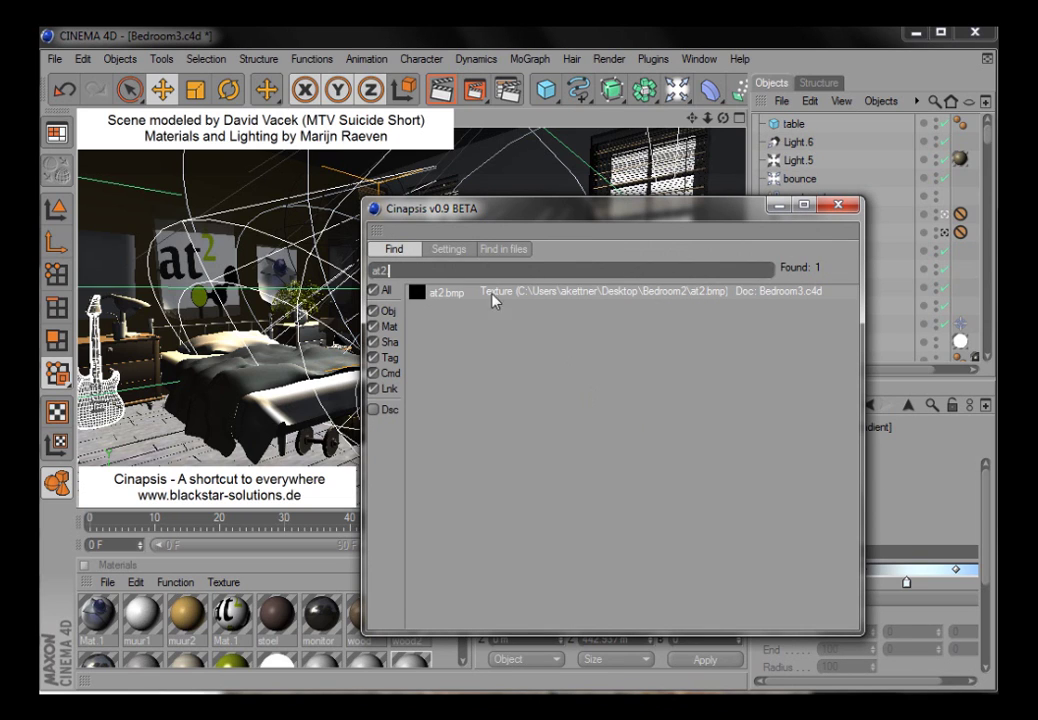
key(Return)
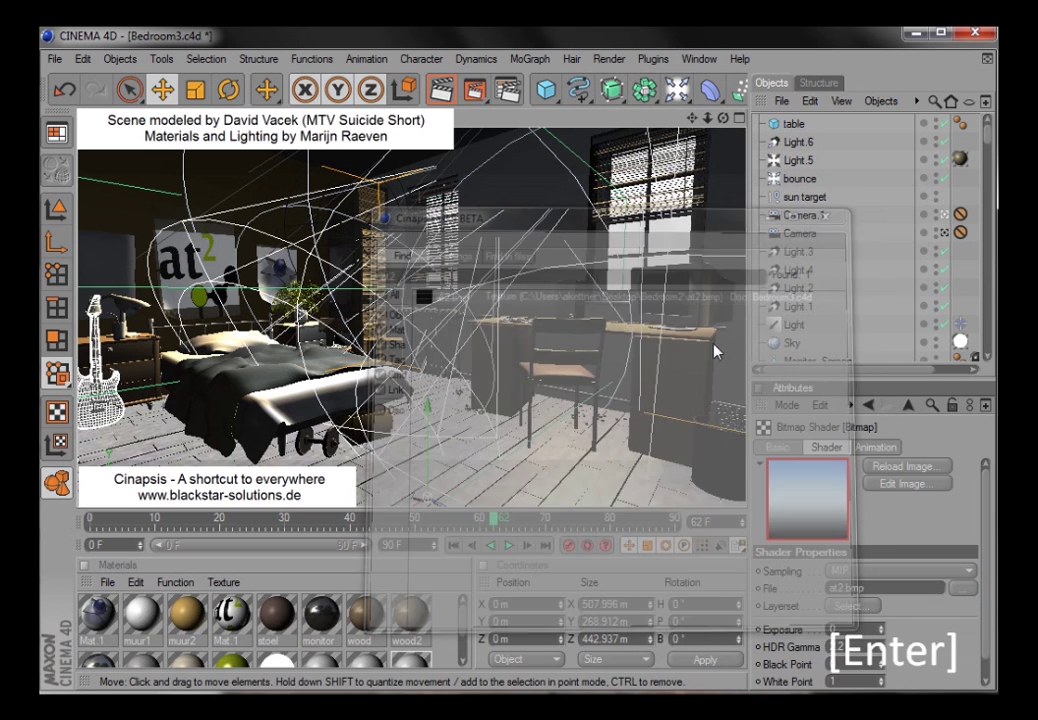
Search for jpg textures, finding star2.jpg, then clear the query.
key(alt+f)
text(jpg)
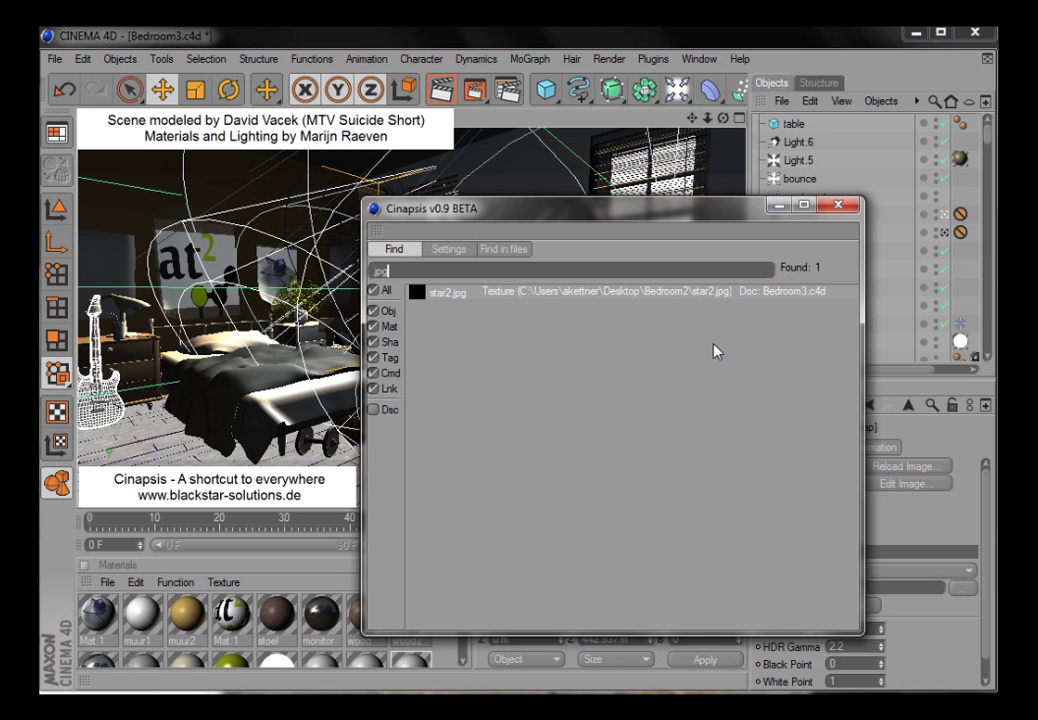
key(BackSpace)
key(BackSpace)
key(BackSpace)
Search 'target' and open the Target Expression tag aimed at sun target.
text(target)
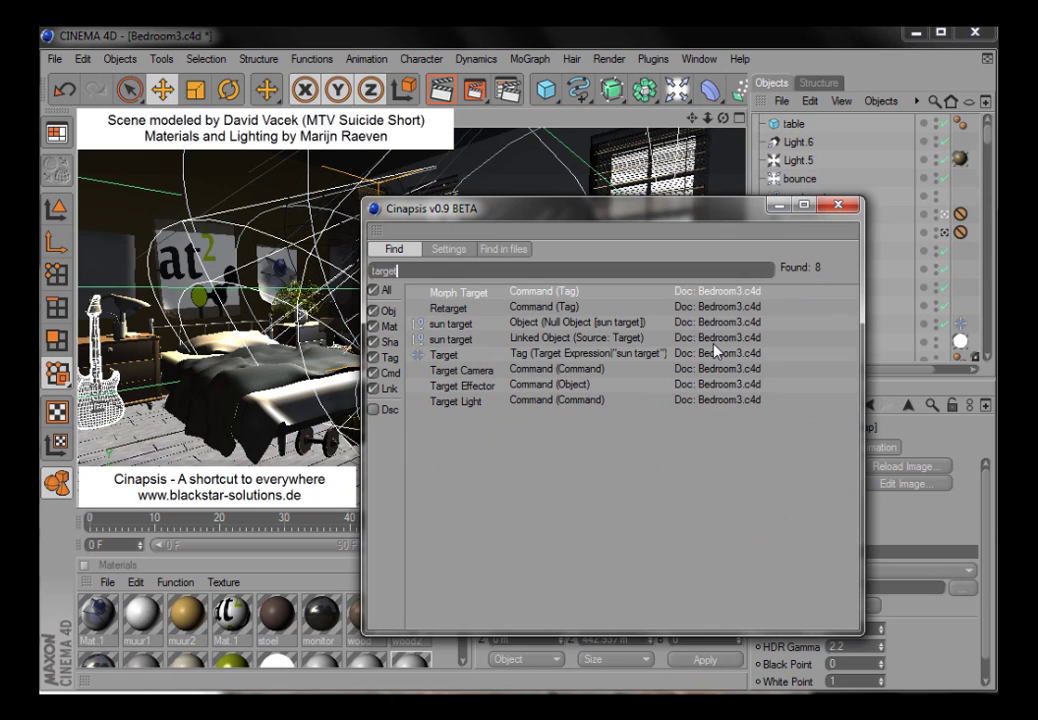
key(Down)
key(Down)
key(Down)
key(Down)
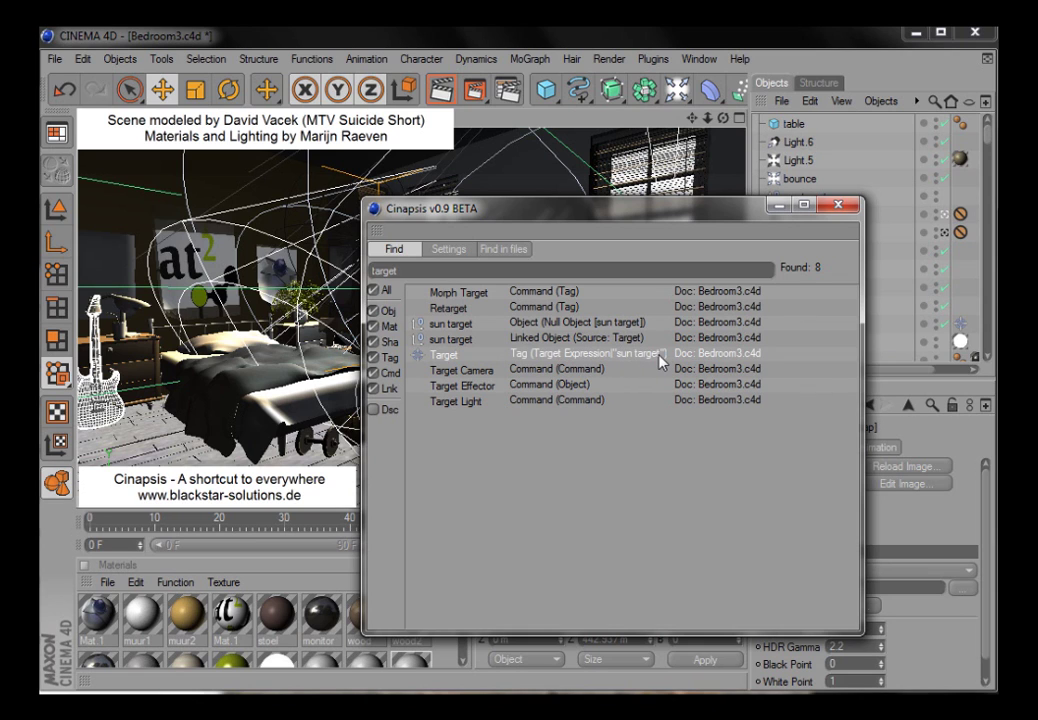
key(Return)
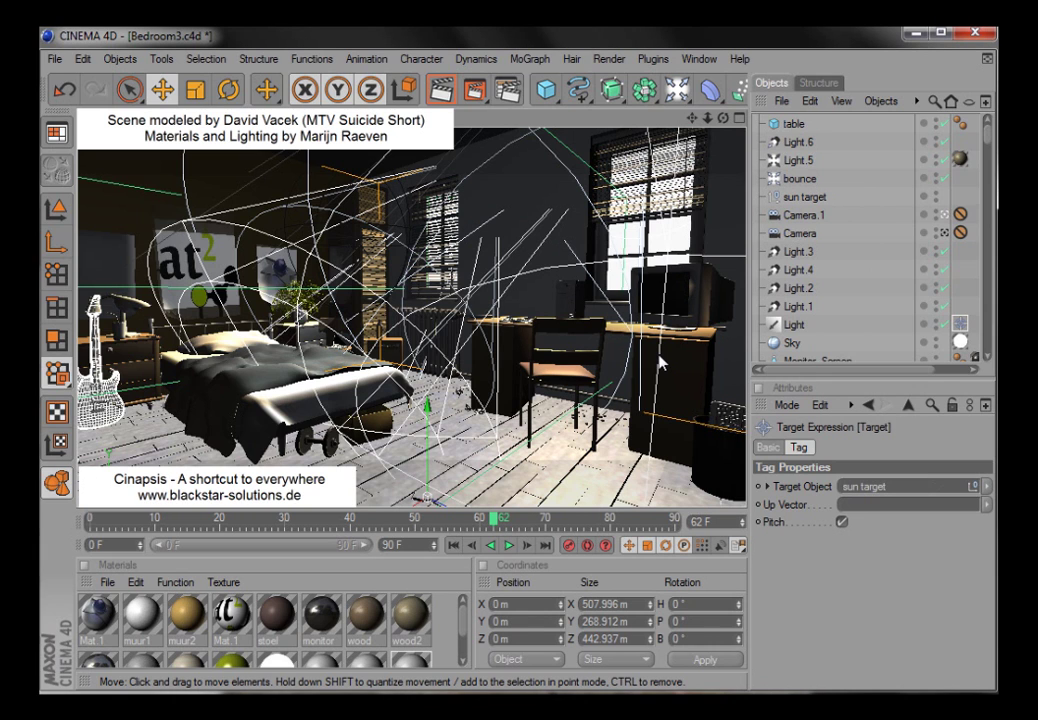
key(alt+f)
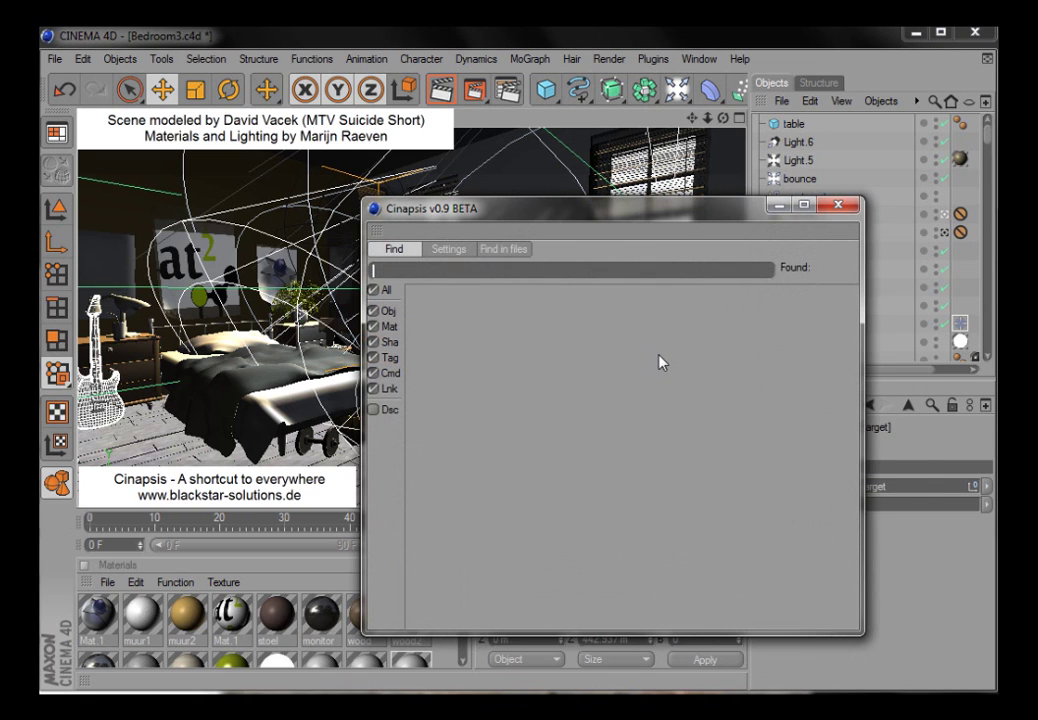
Add a Sky object through a 'sky' search, then remove it with Delete.
text(sky)
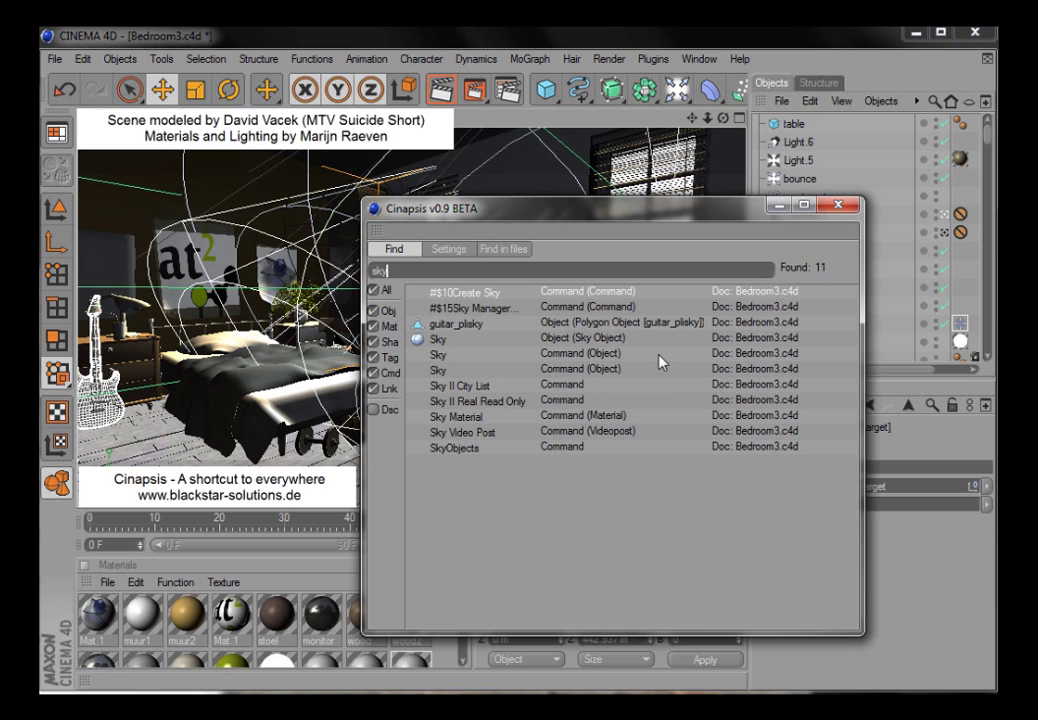
key(Return)
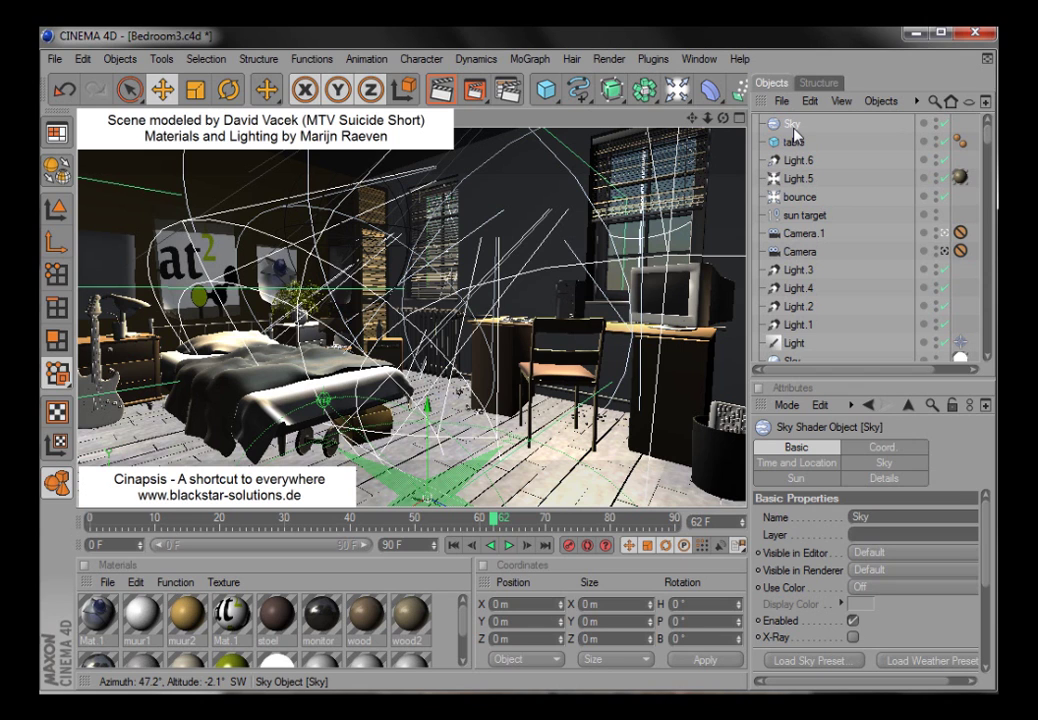
key(ctrl+space)
text(dele)
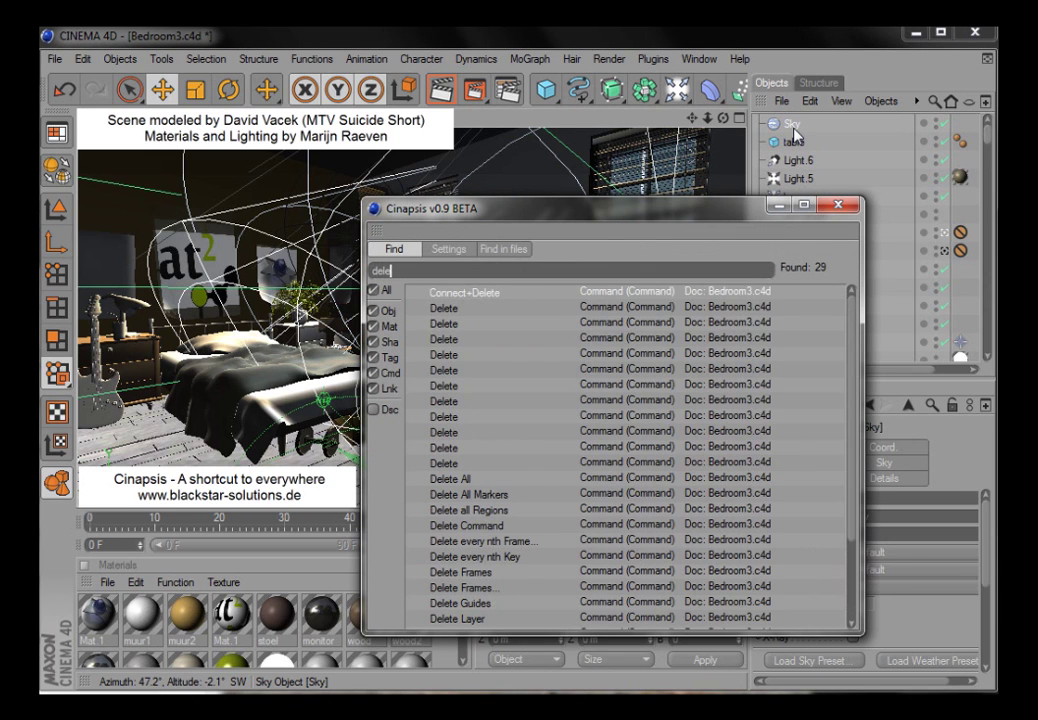
key(Down)
key(Return)
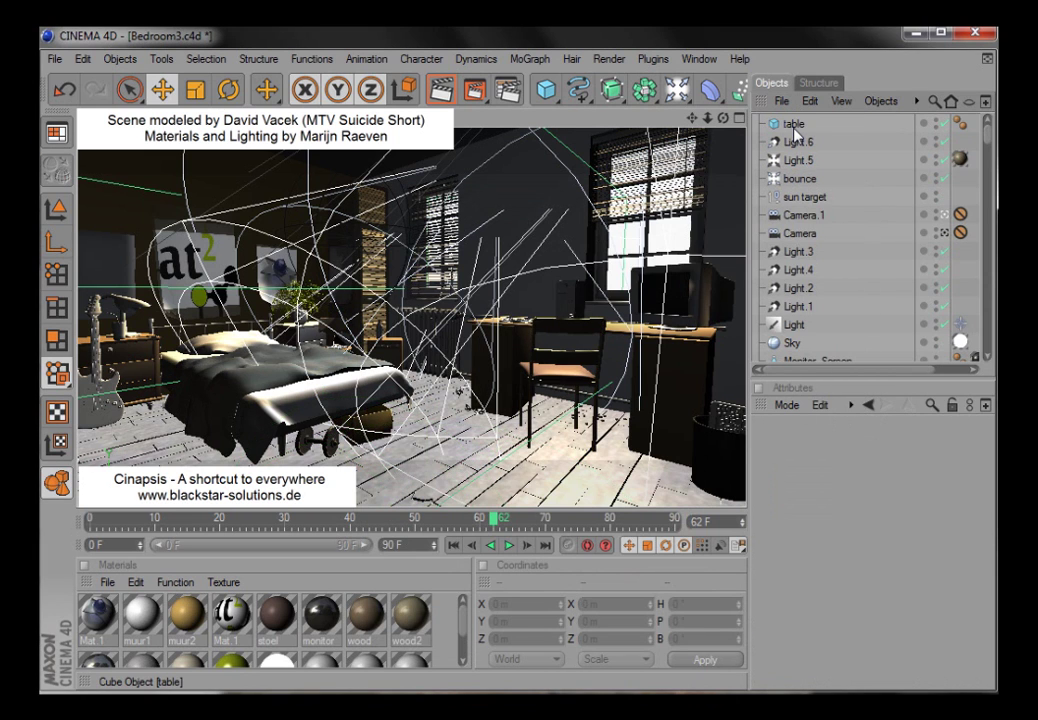
Run Remove Unused Materials through an 'unused' search.
key(ctrl+space)
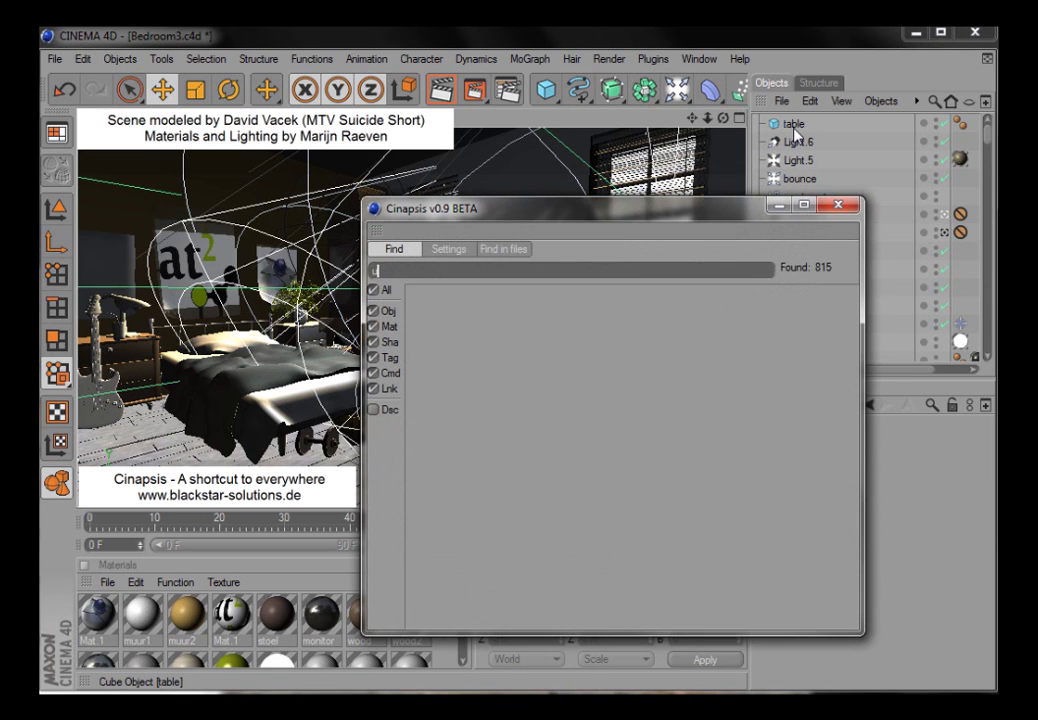
text(unused)
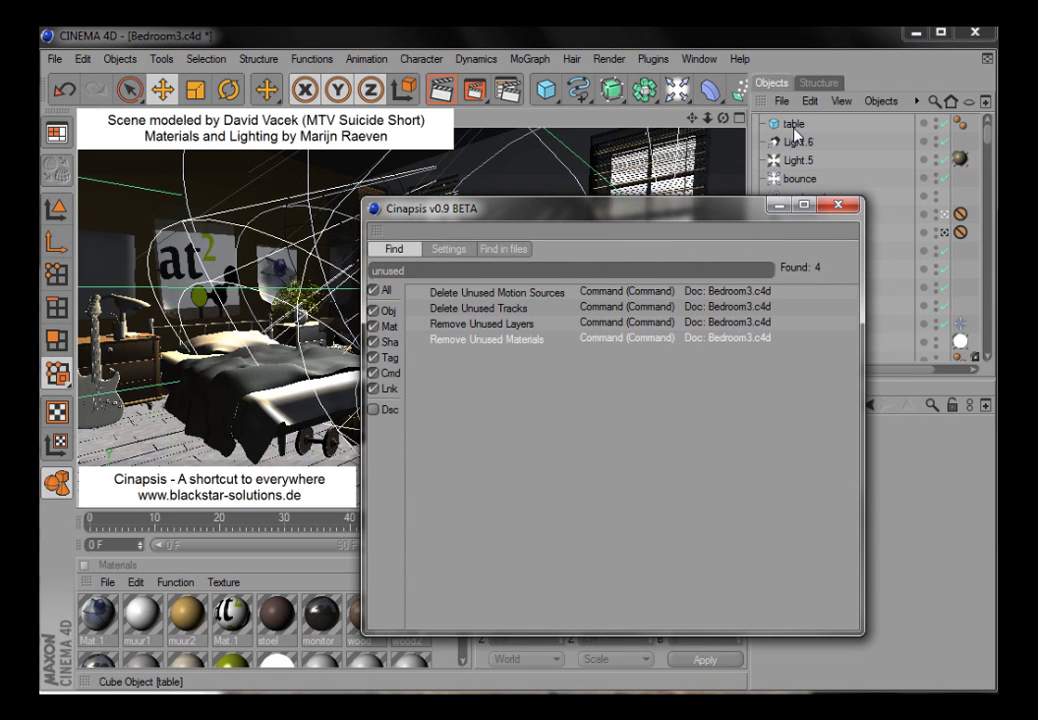
key(Return)
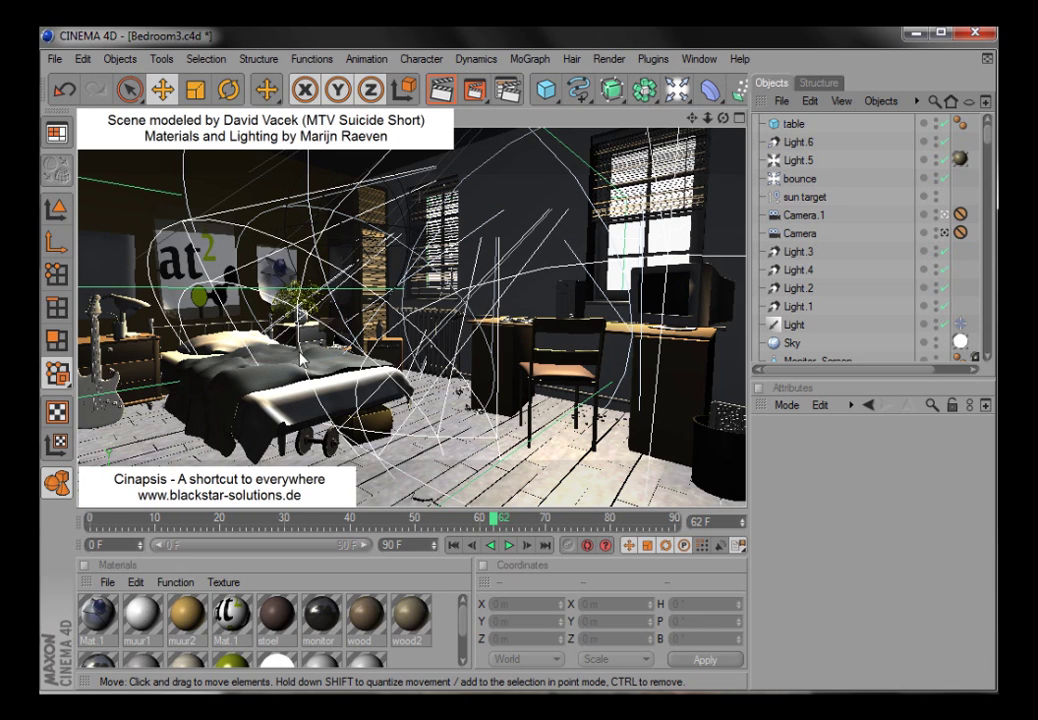
Search 'blanke' and select the light linked to Blanket_HN using <select parent>.
key(ctrl+space)
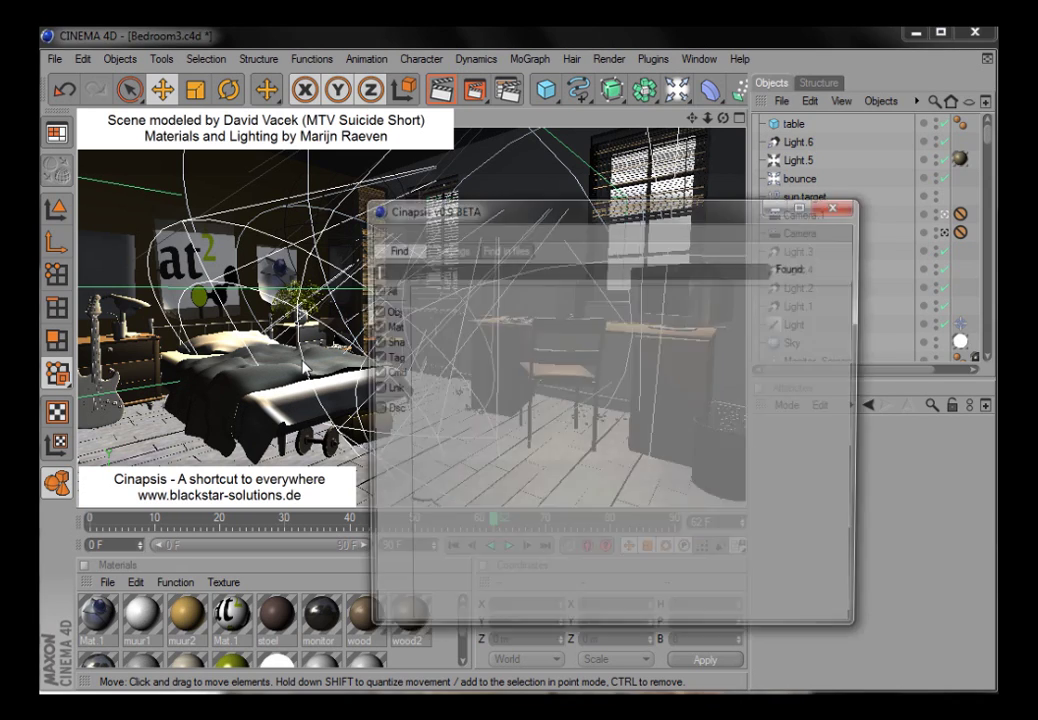
text(blanke)
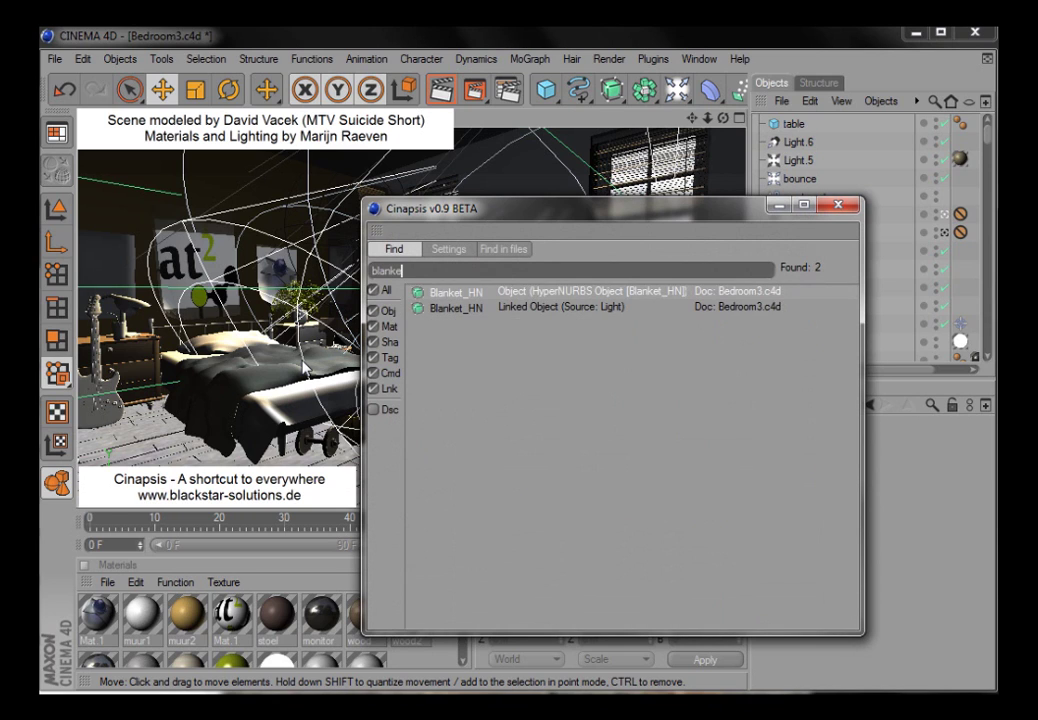
right_click(590, 311)
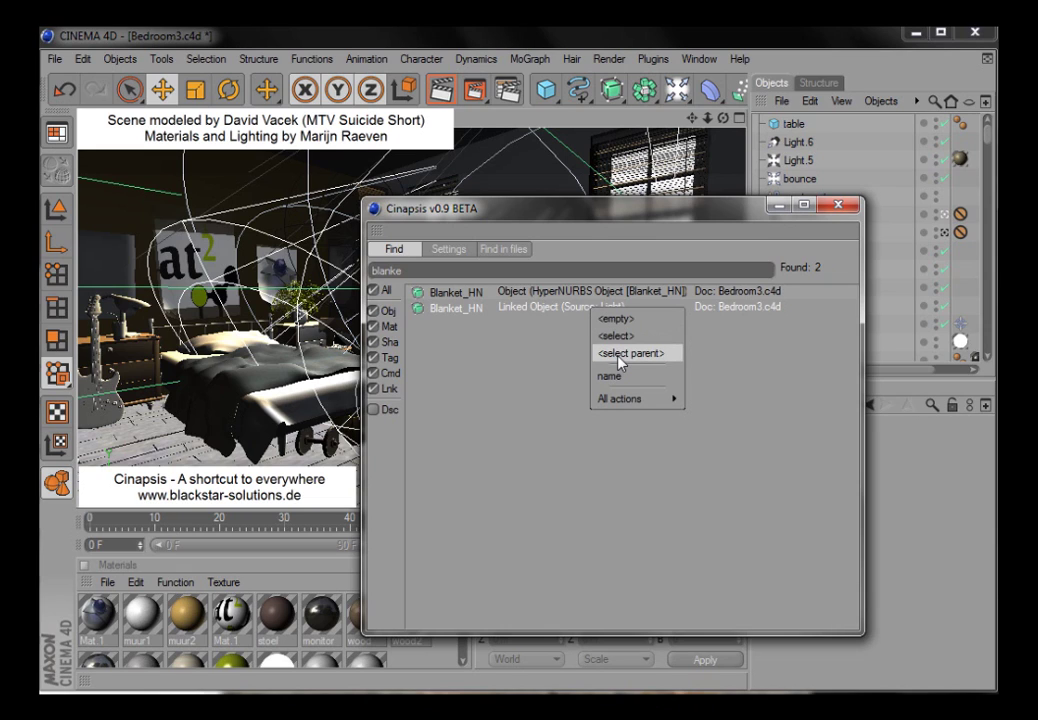
click(619, 355)
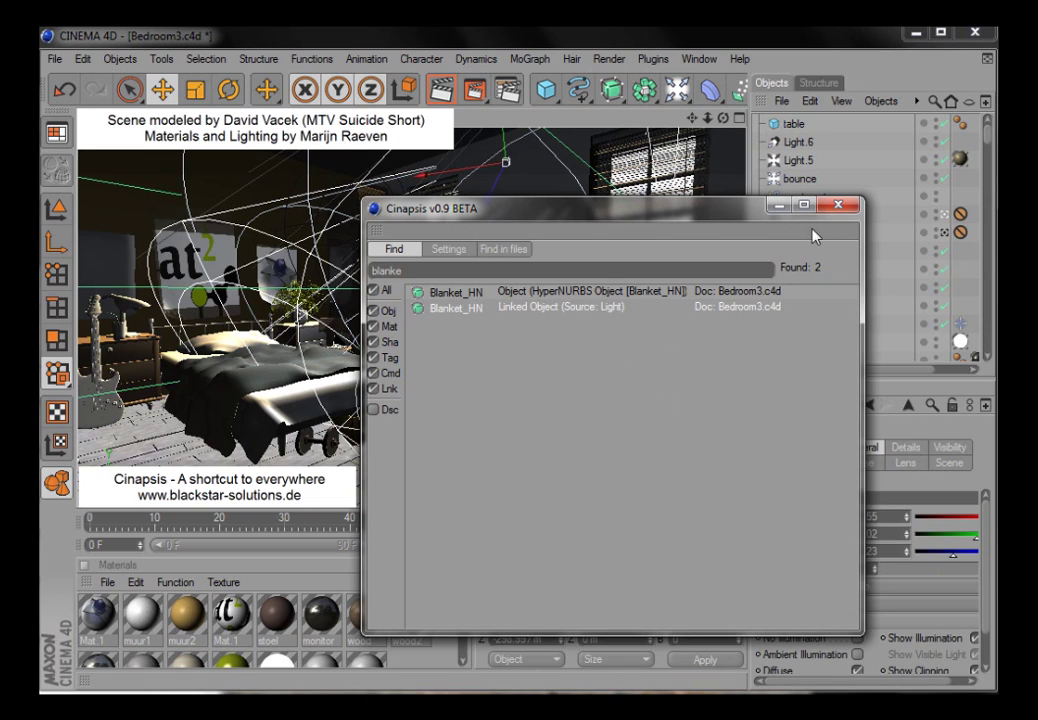
click(838, 205)
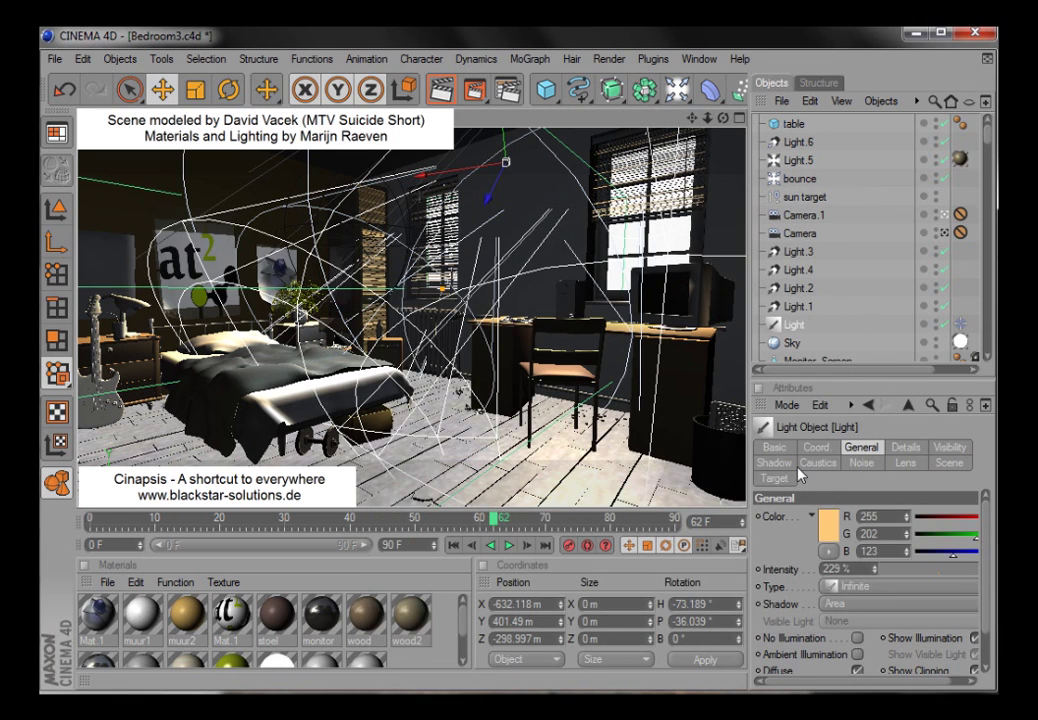
Delete Blanket_HN from the light's Scene exclusion list.
click(785, 479)
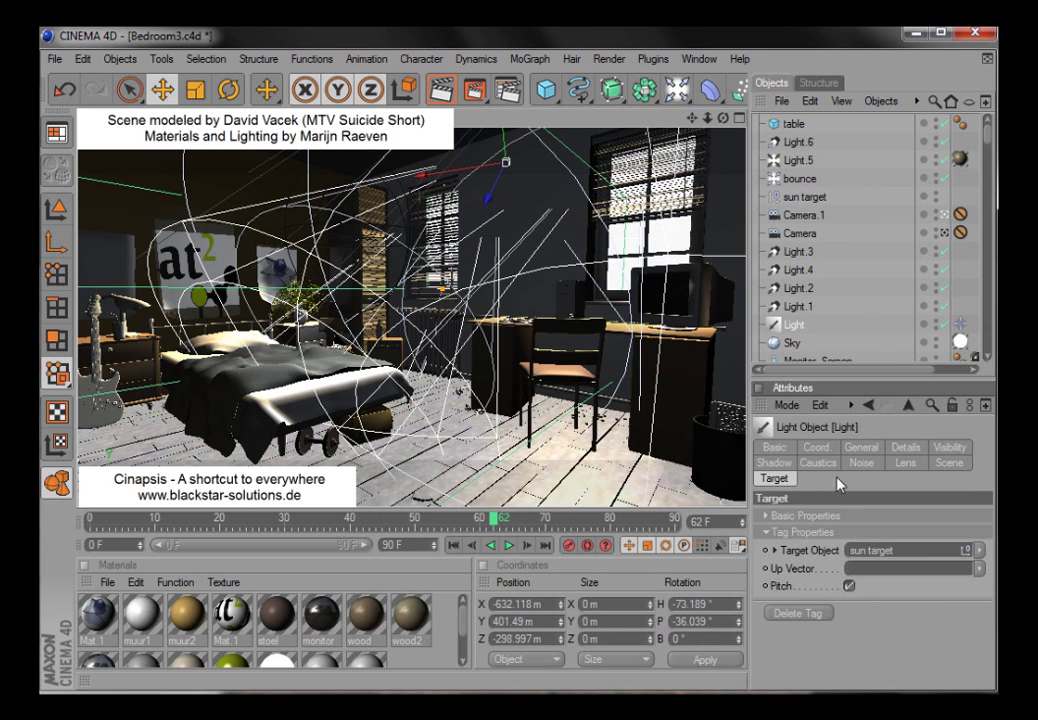
click(946, 464)
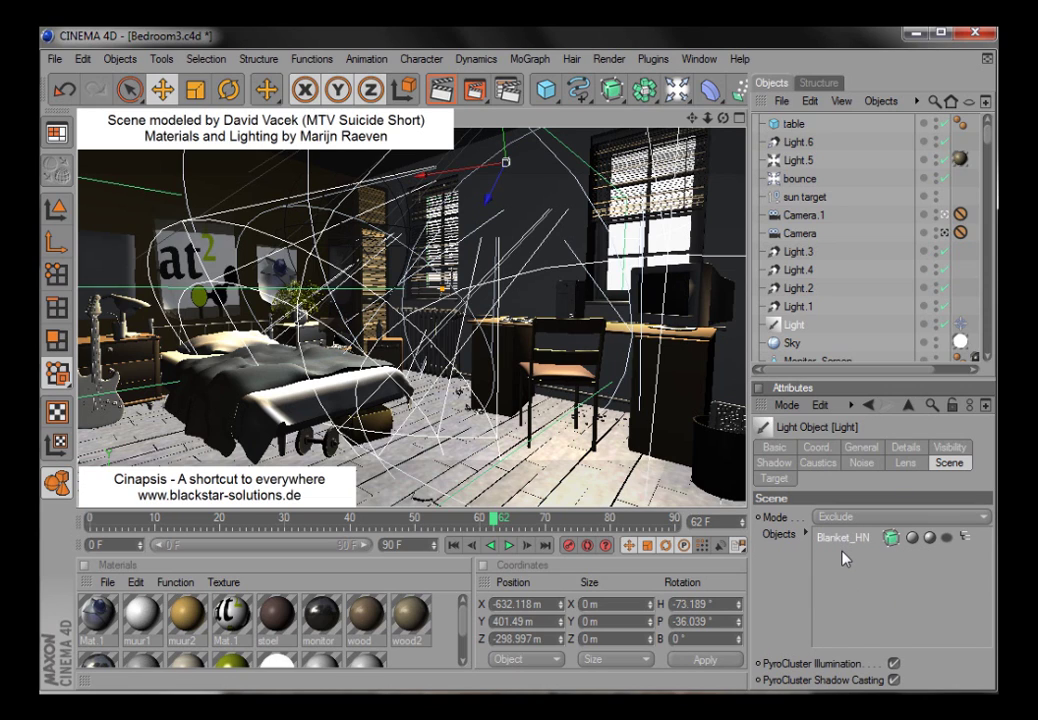
key(Delete)
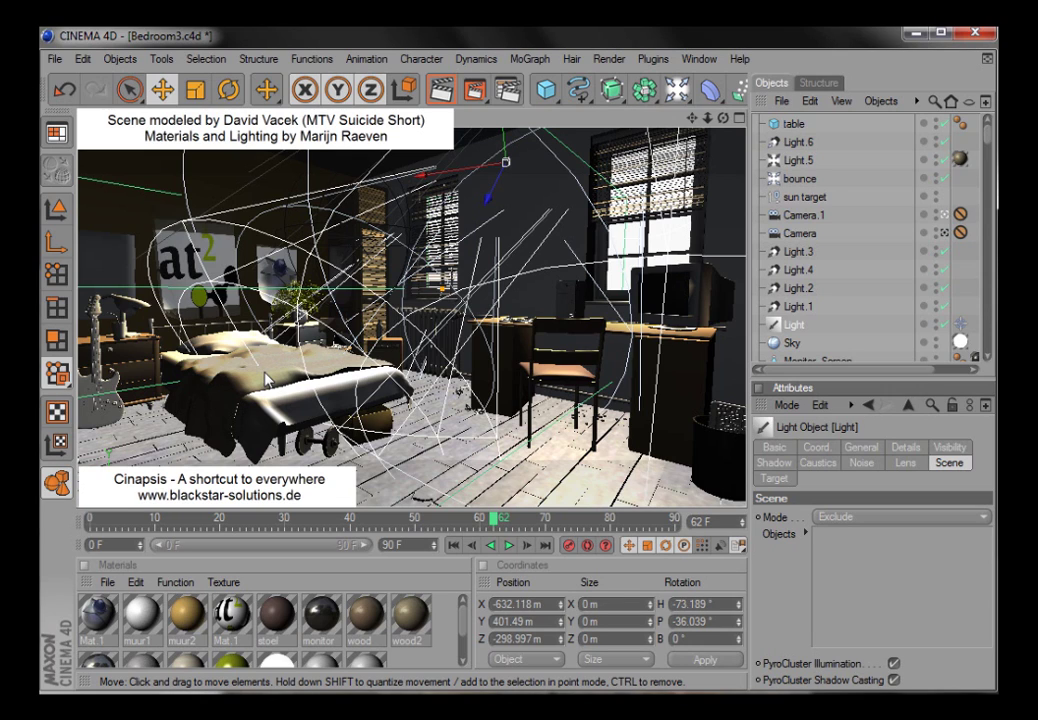
key(shift+c)
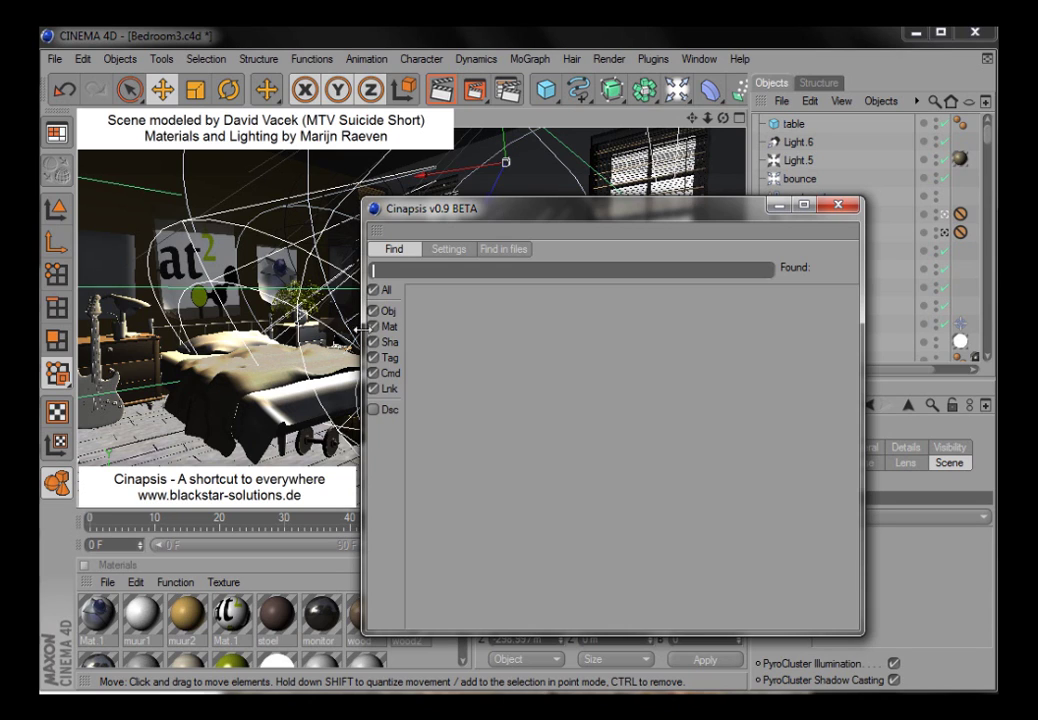
Limit Cinapsis filters to Lnk and Obj only and search 'light'.
click(373, 290)
click(373, 389)
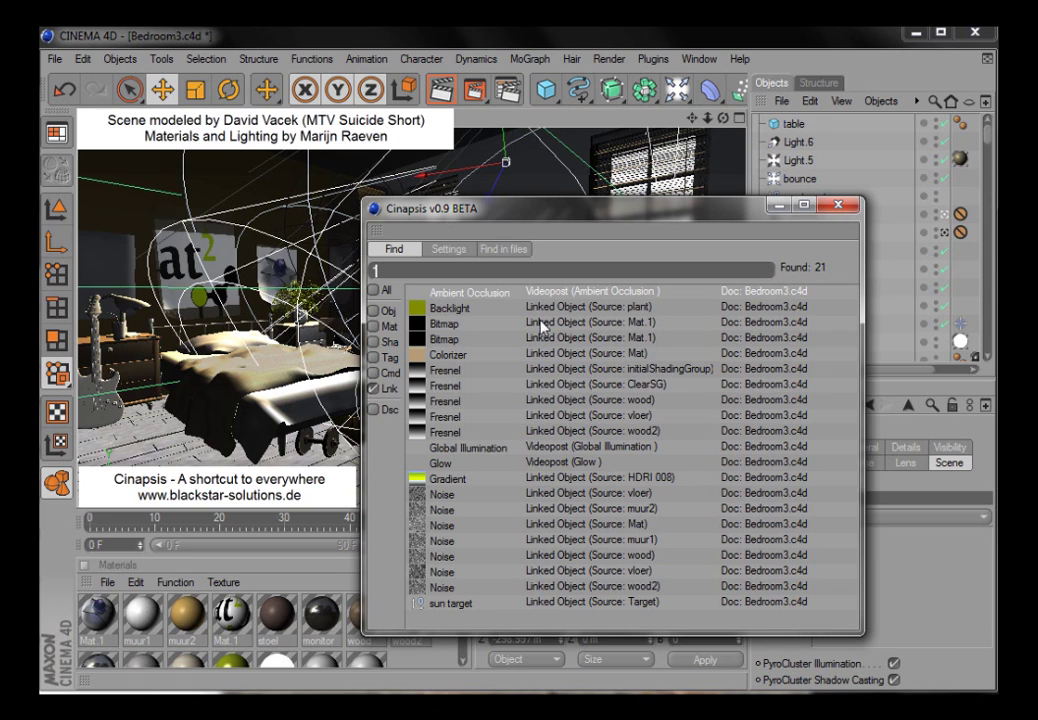
click(373, 311)
text(light)
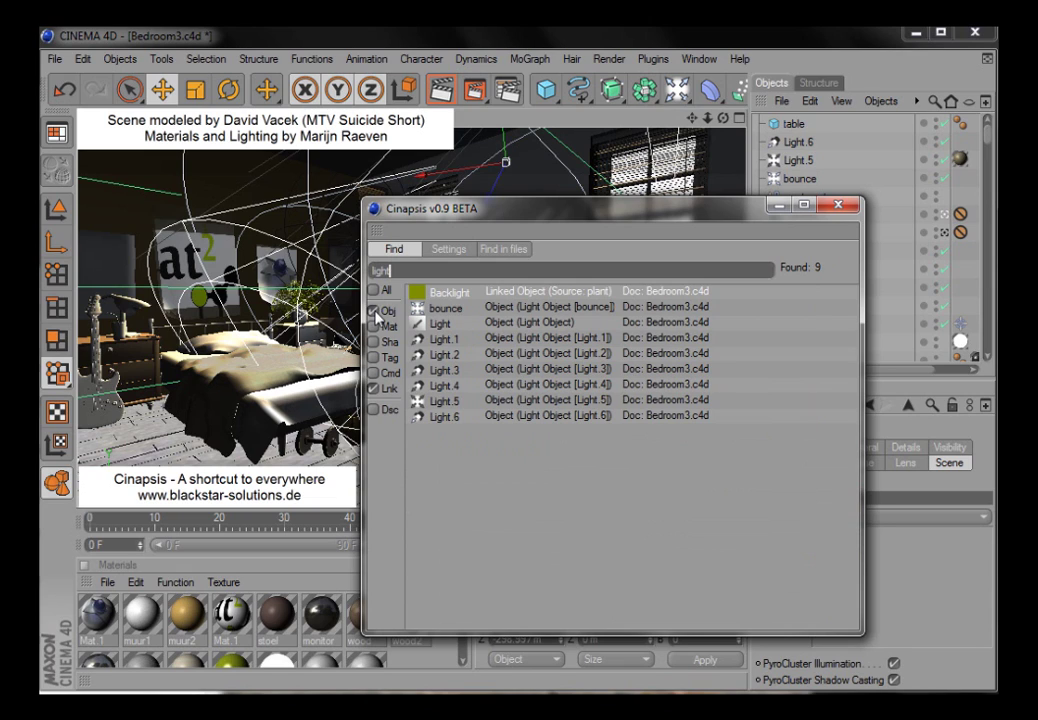
Select Light.2 through Light.6 together and show their shared Basic properties.
drag(507, 449, 441, 364)
key(Return)
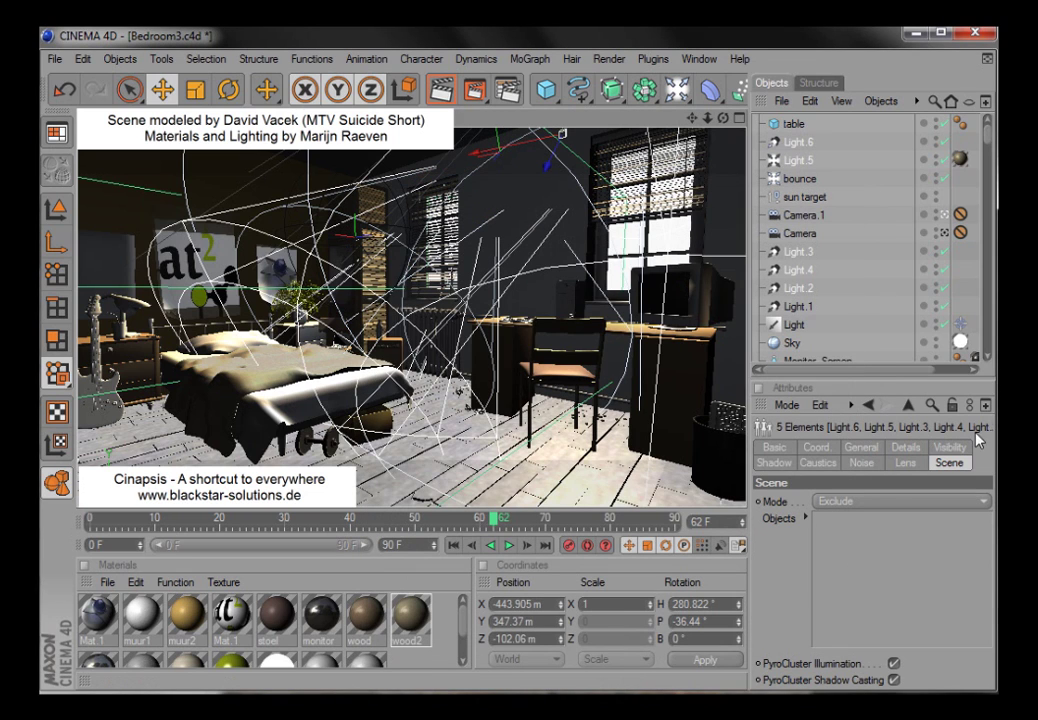
click(775, 447)
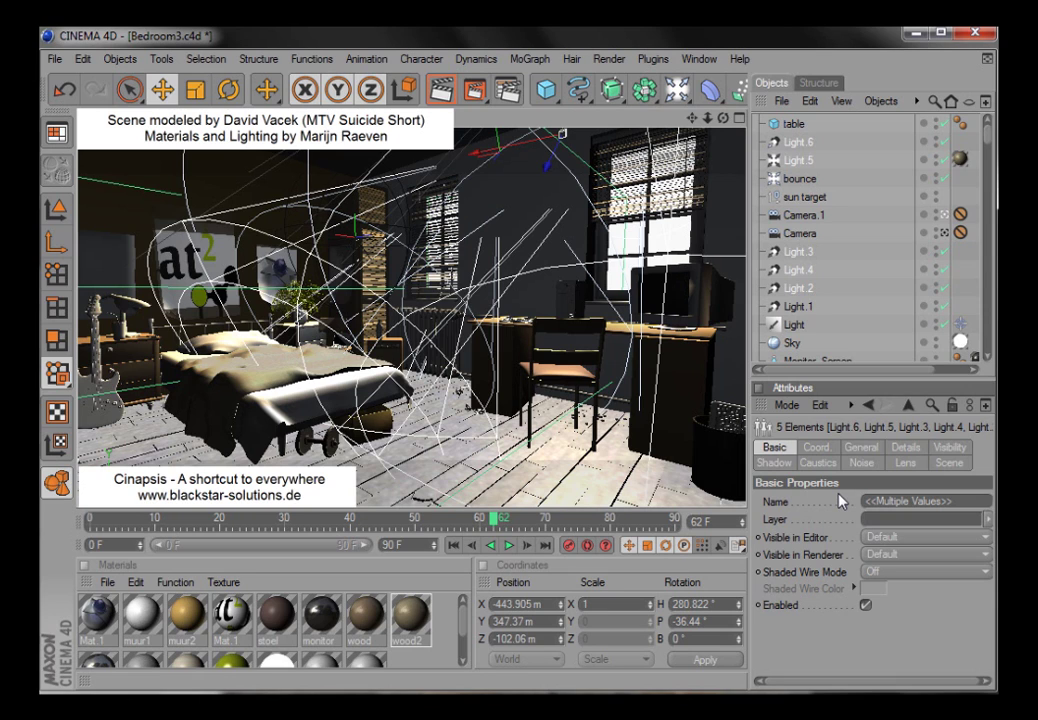
key(ctrl+space)
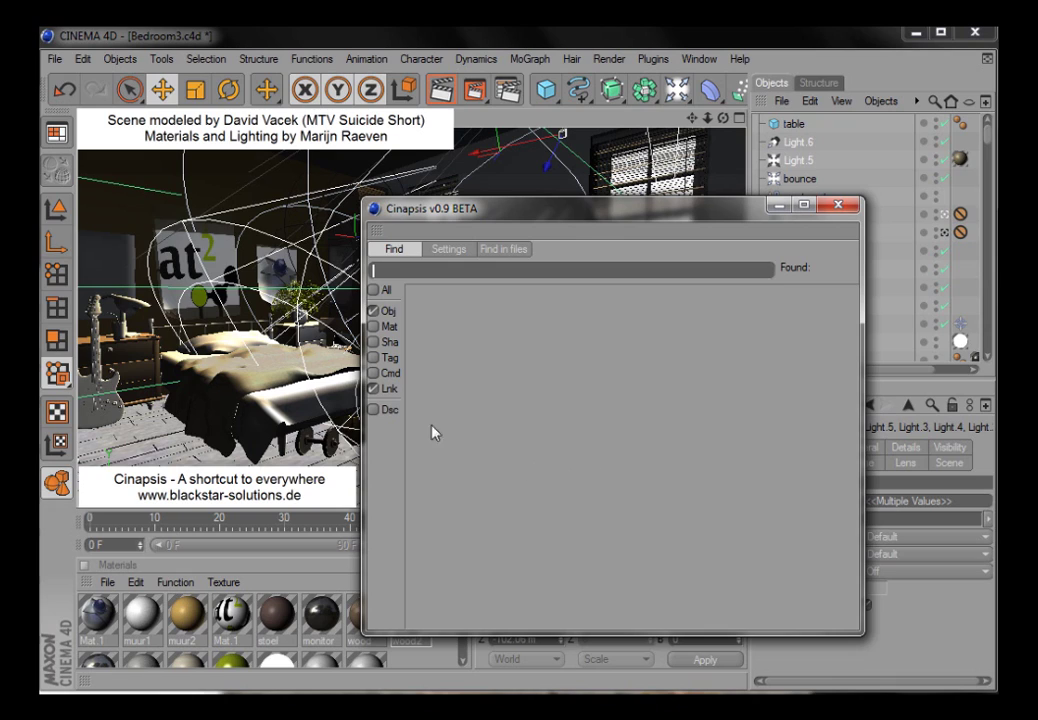
Enable Dsc and search parameter descriptions for 'field', then for '31'.
click(373, 410)
text(field)
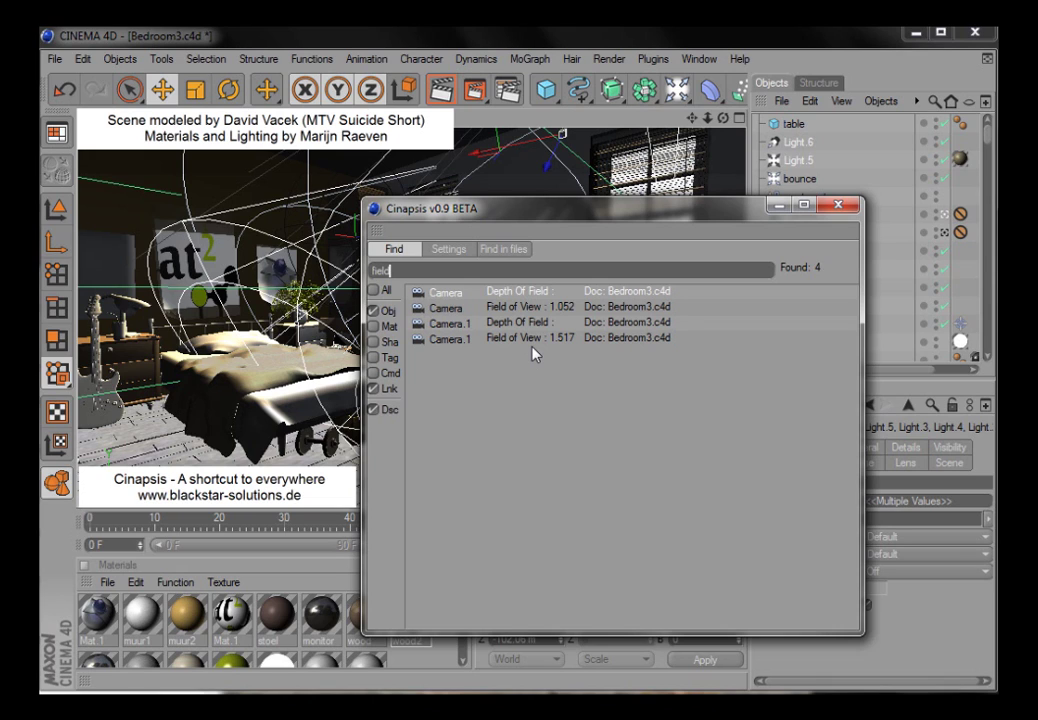
key(ctrl+a)
text(31)
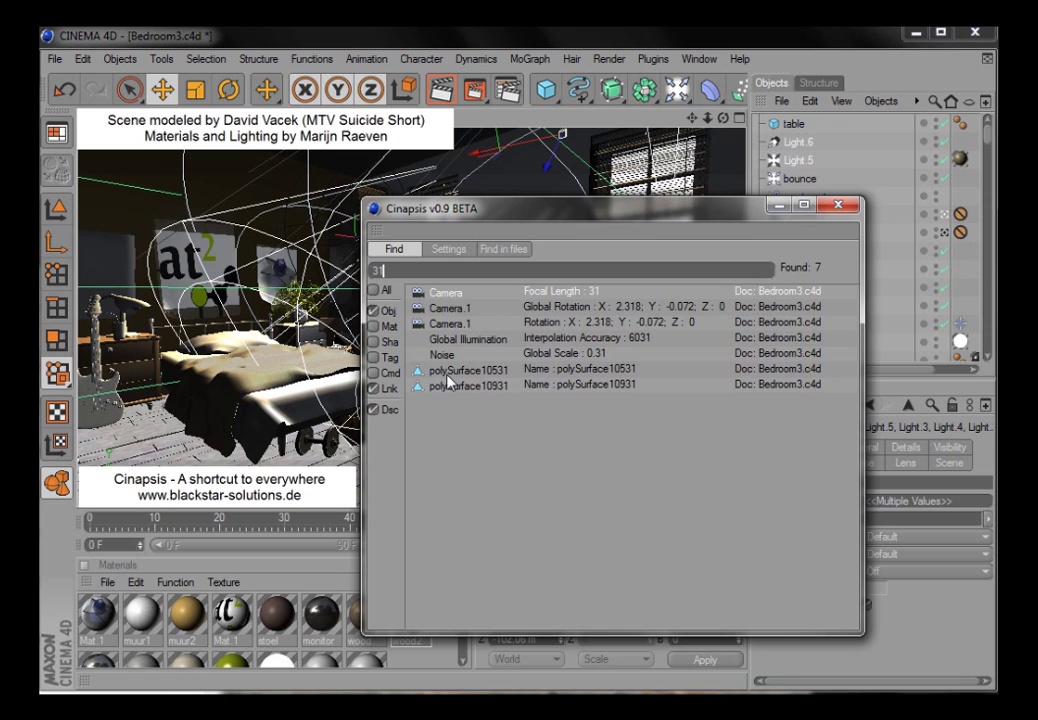
Swap the Dsc filter for Cmd to narrow the '31' results to the polySurface objects.
click(374, 410)
click(373, 373)
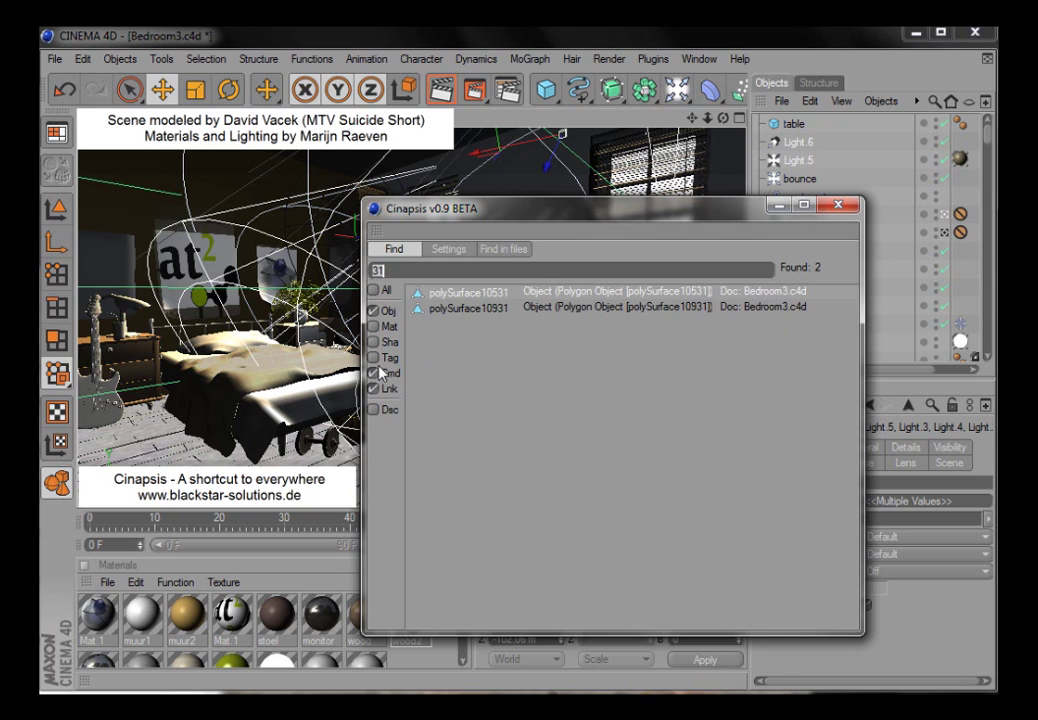
click(449, 251)
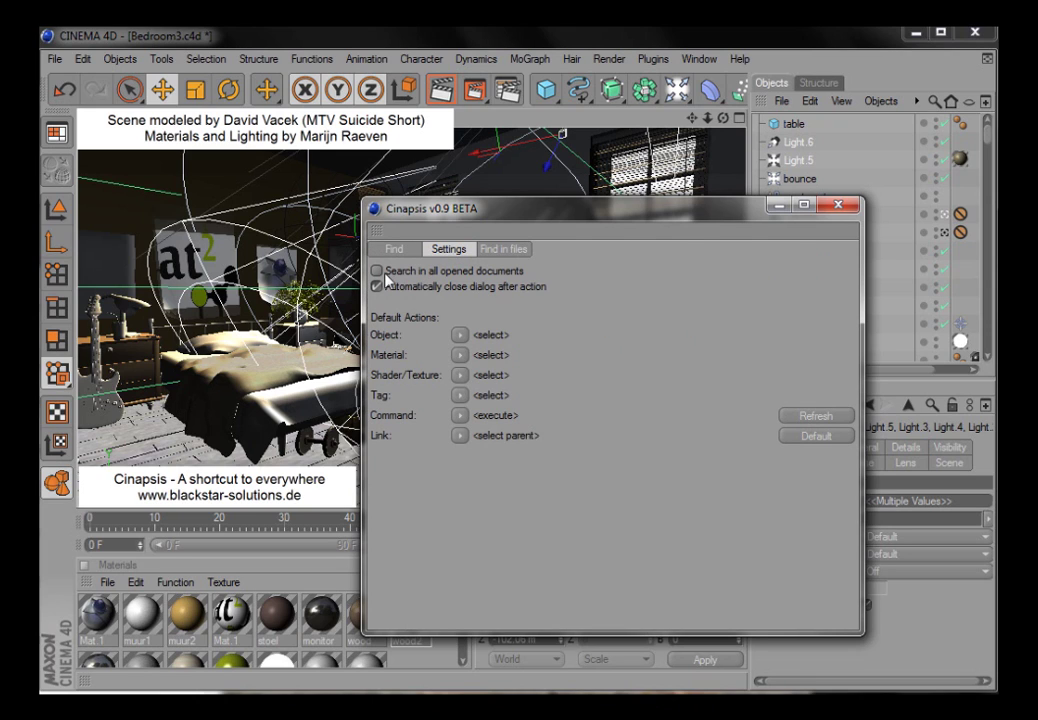
Enable 'Search in all opened documents' and set the Link default action to <select>.
click(505, 275)
click(460, 436)
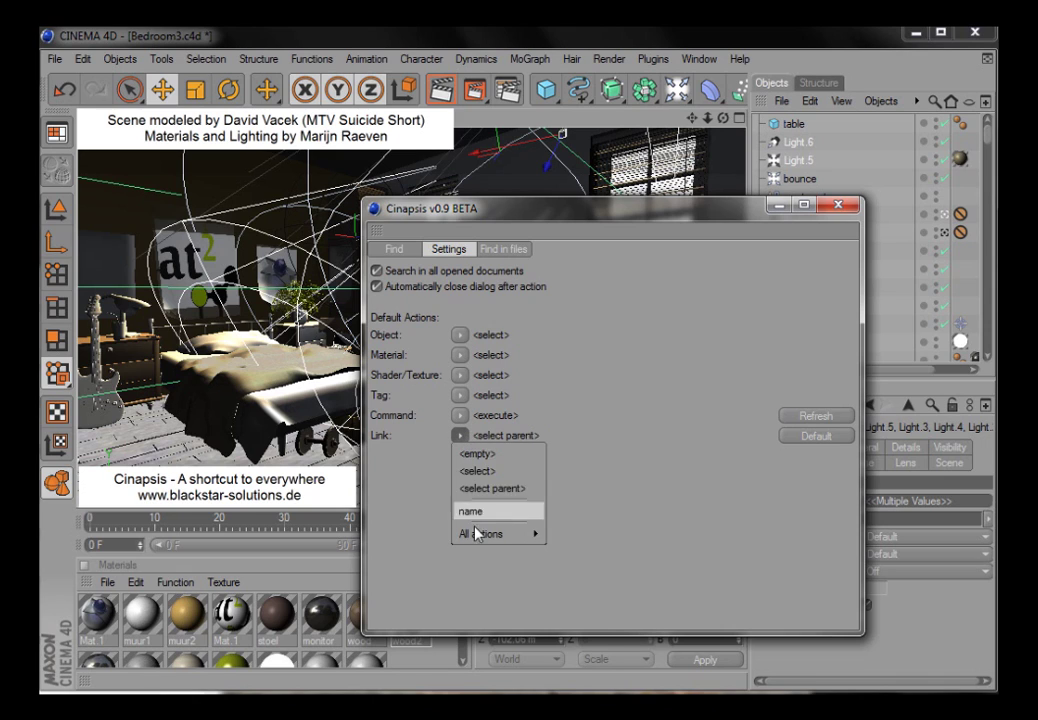
mouse_move(496, 540)
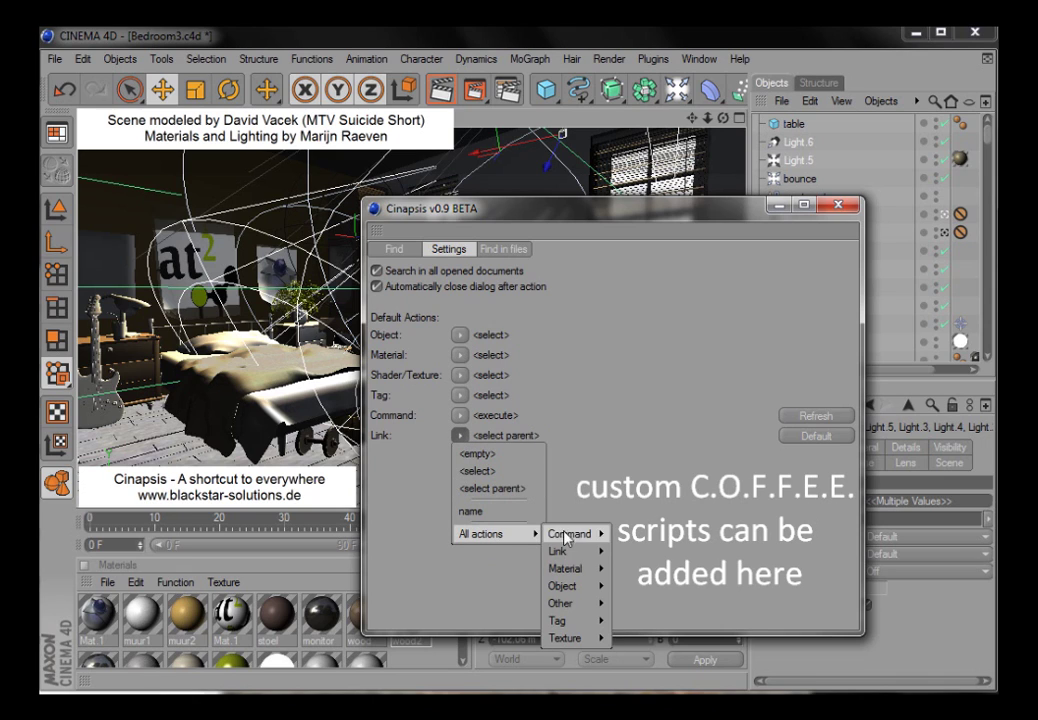
mouse_move(553, 536)
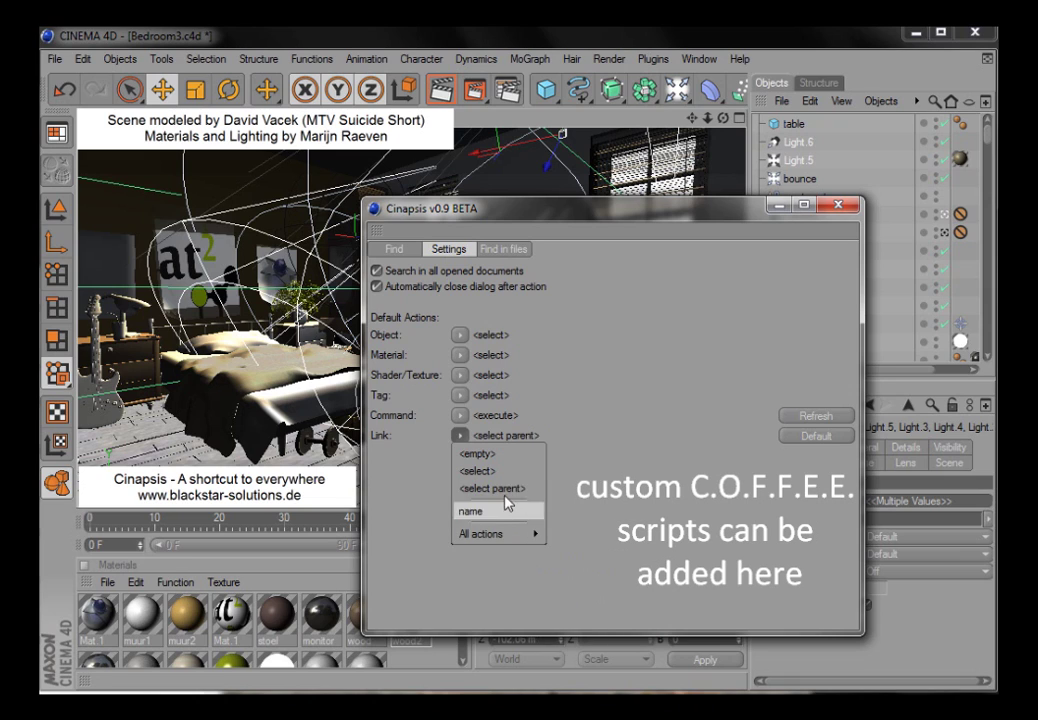
click(479, 471)
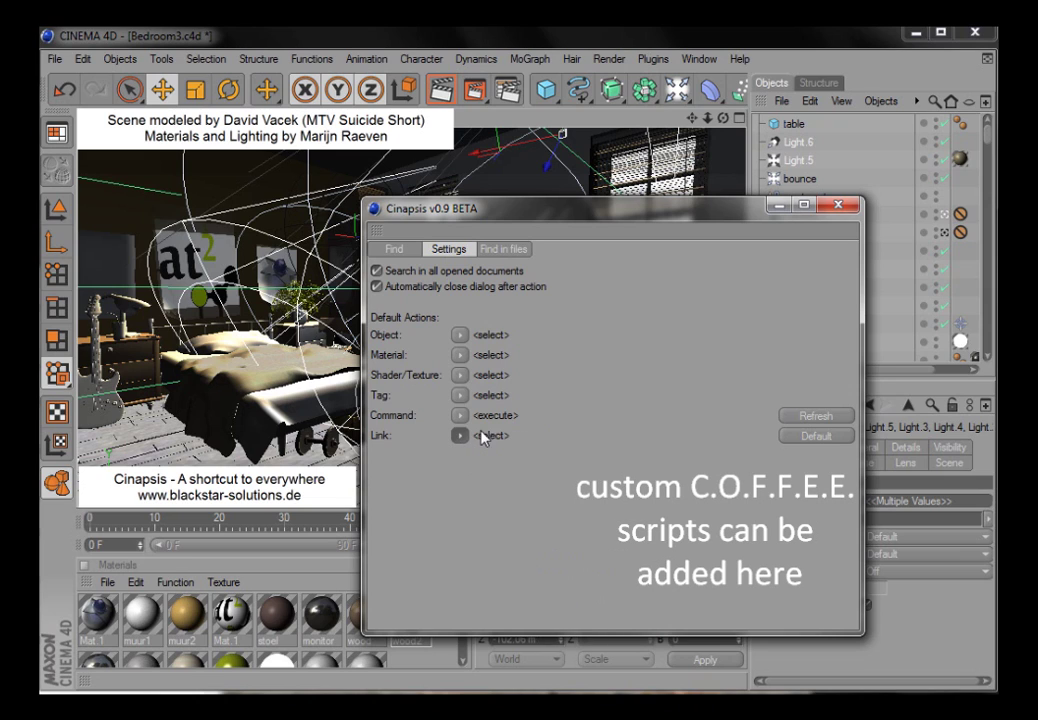
click(394, 249)
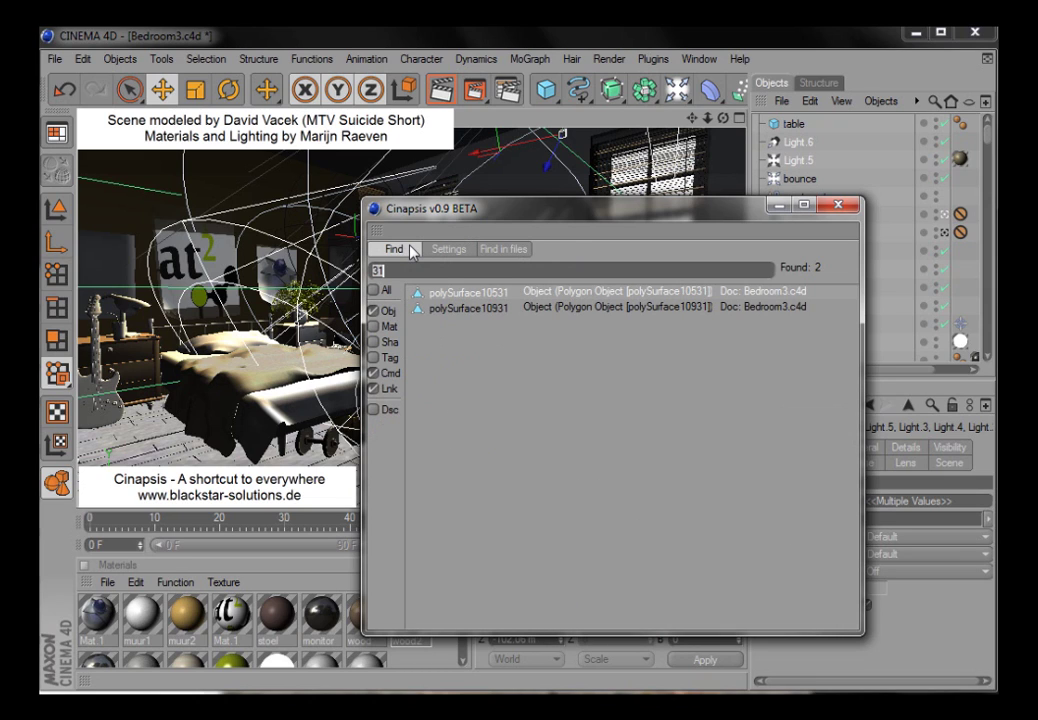
Start a new scene, add a Cube and a Sphere, and move the sphere left along X.
text(new)
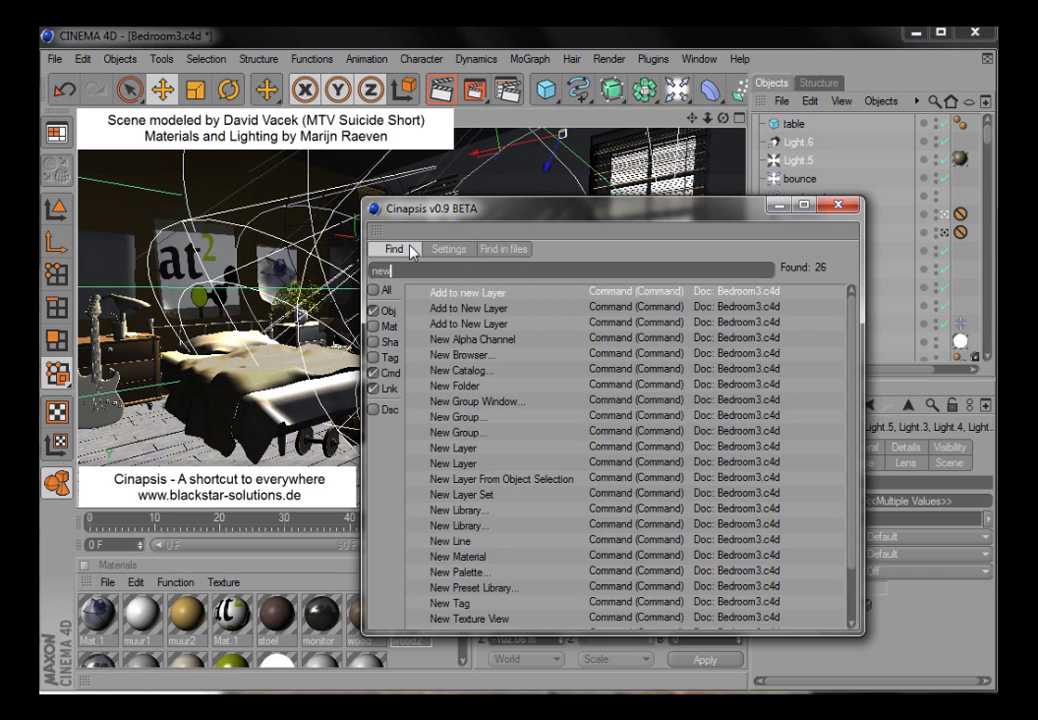
key(Return)
key(ctrl+space)
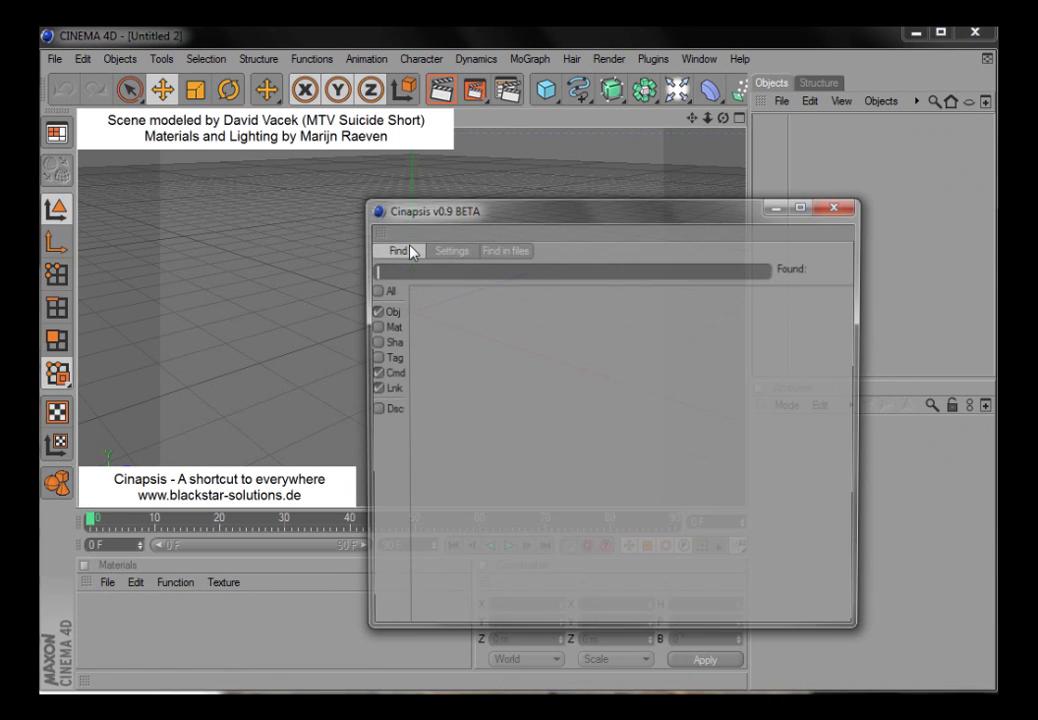
text(cube)
key(Return)
key(ctrl+space)
text(sphere)
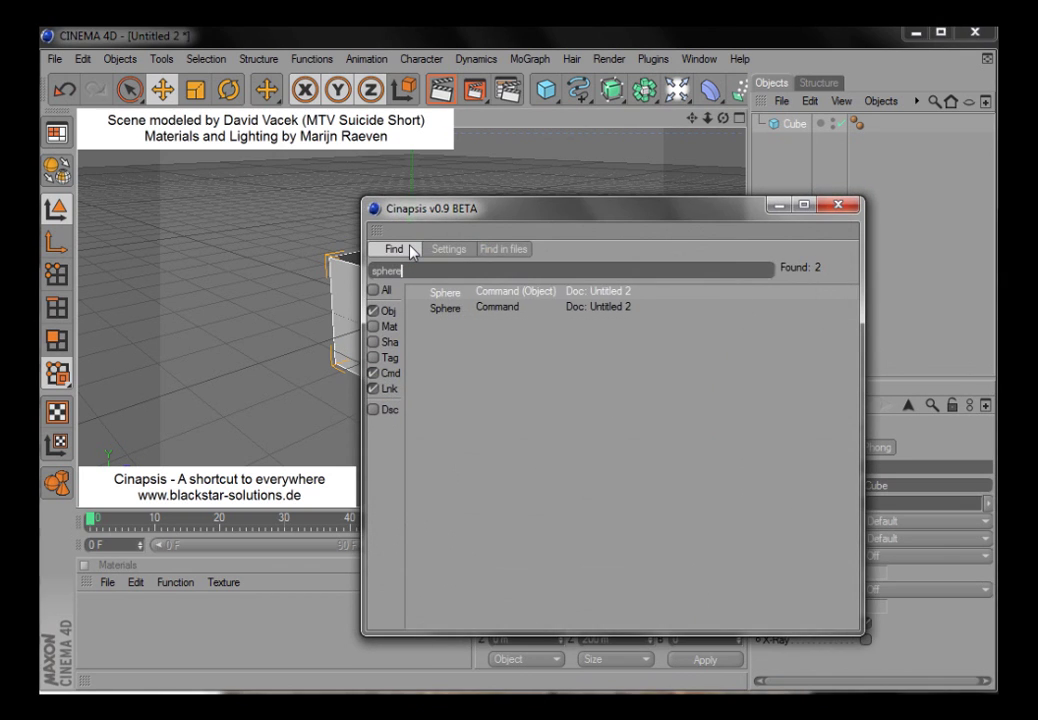
key(Return)
drag(488, 345, 244, 439)
Switch back to the Bedroom3 scene with the Next Project command.
key(ctrl+space)
text(next)
key(Up)
key(Up)
key(Up)
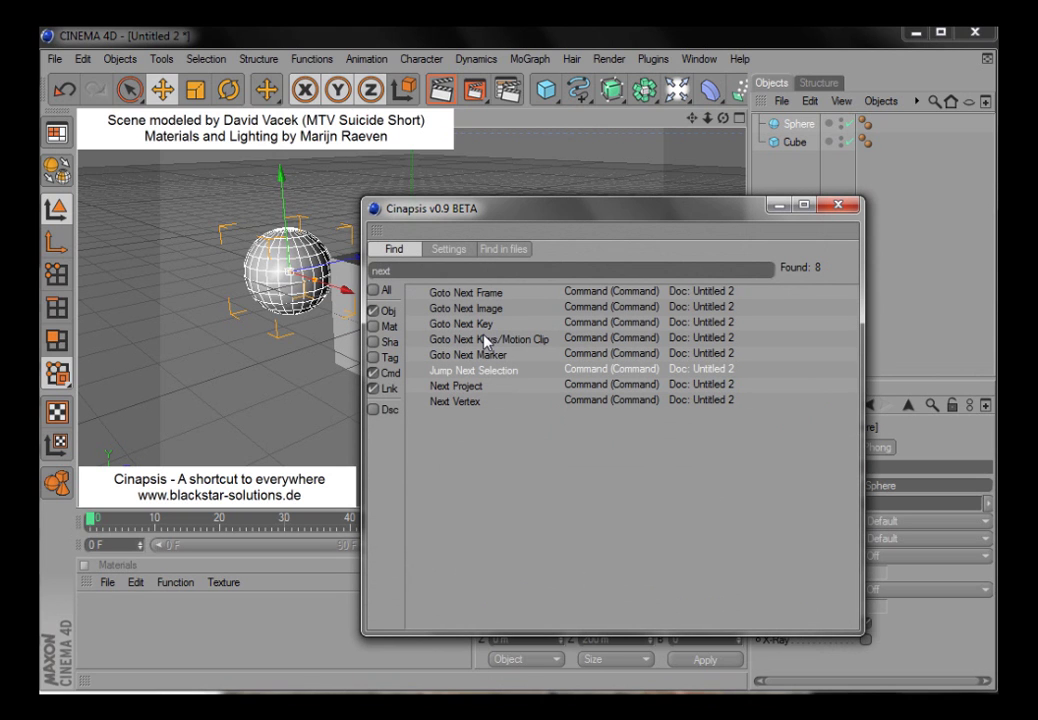
key(Down)
key(Return)
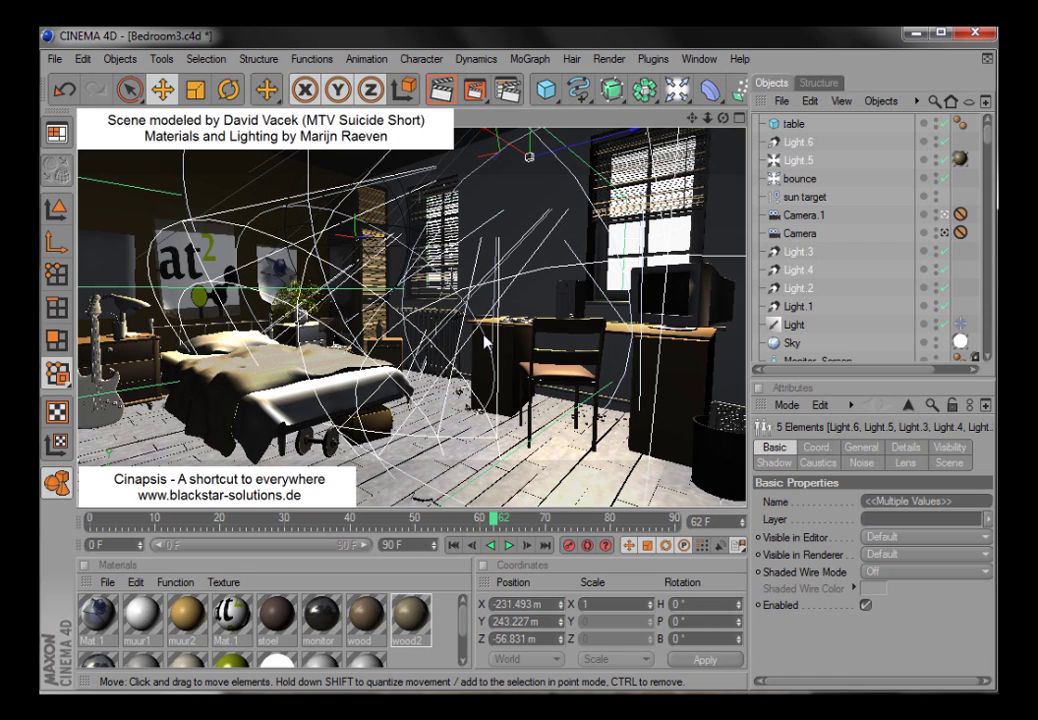
Search 'cube' across open documents, pick Bedroom3's table result, and switch to Find in files.
key(ctrl+space)
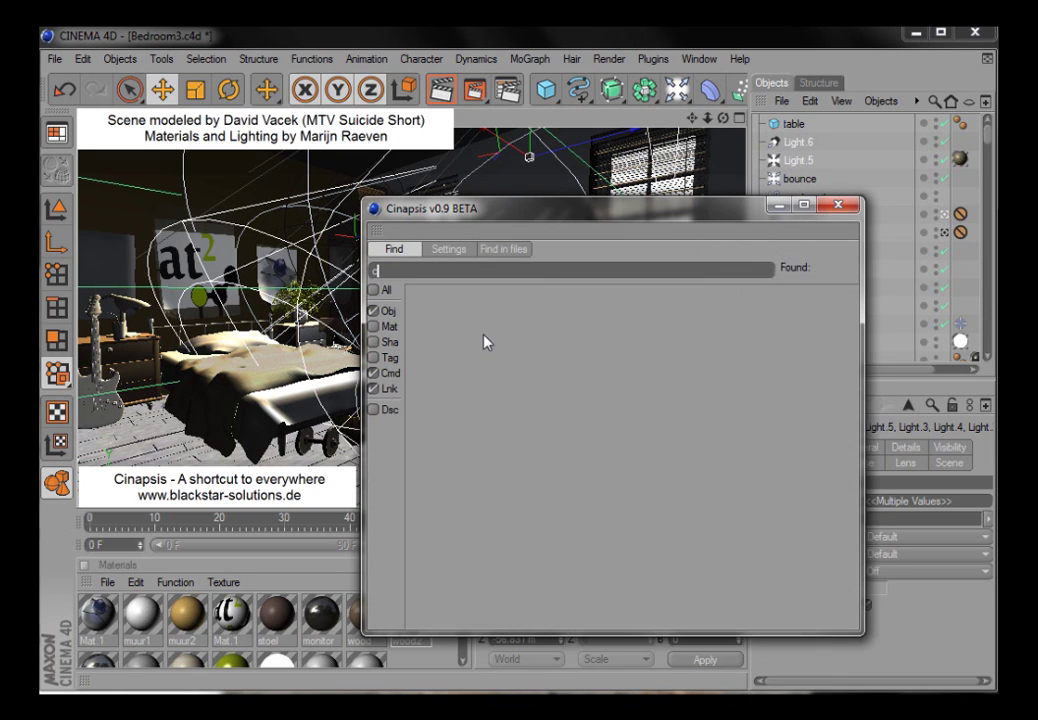
text(cube)
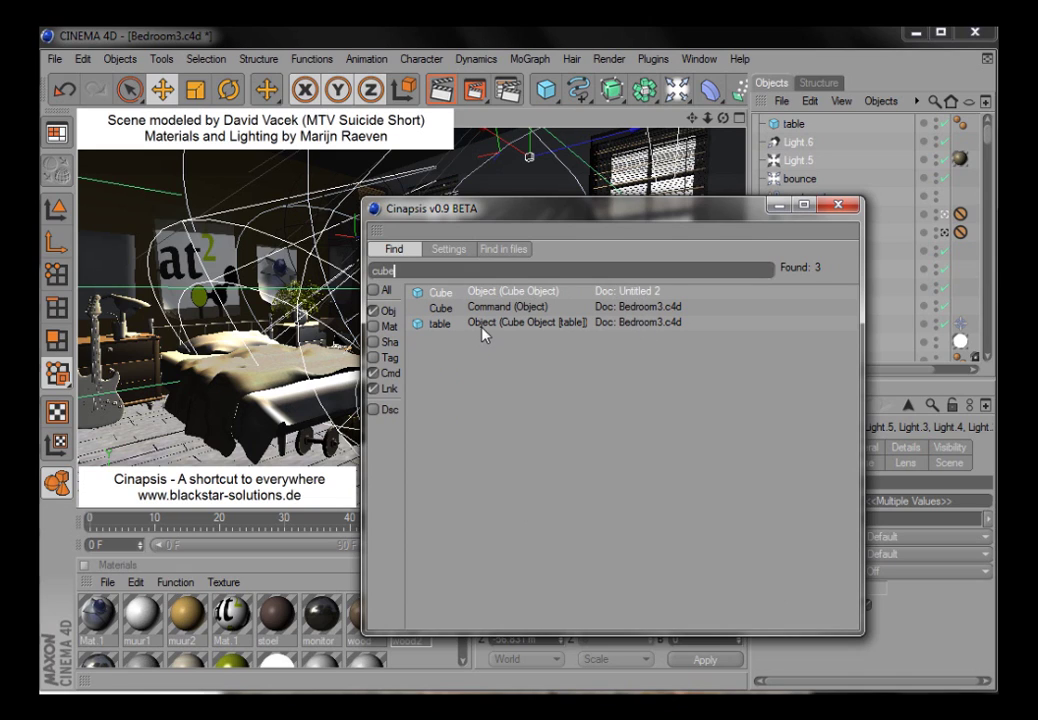
click(434, 325)
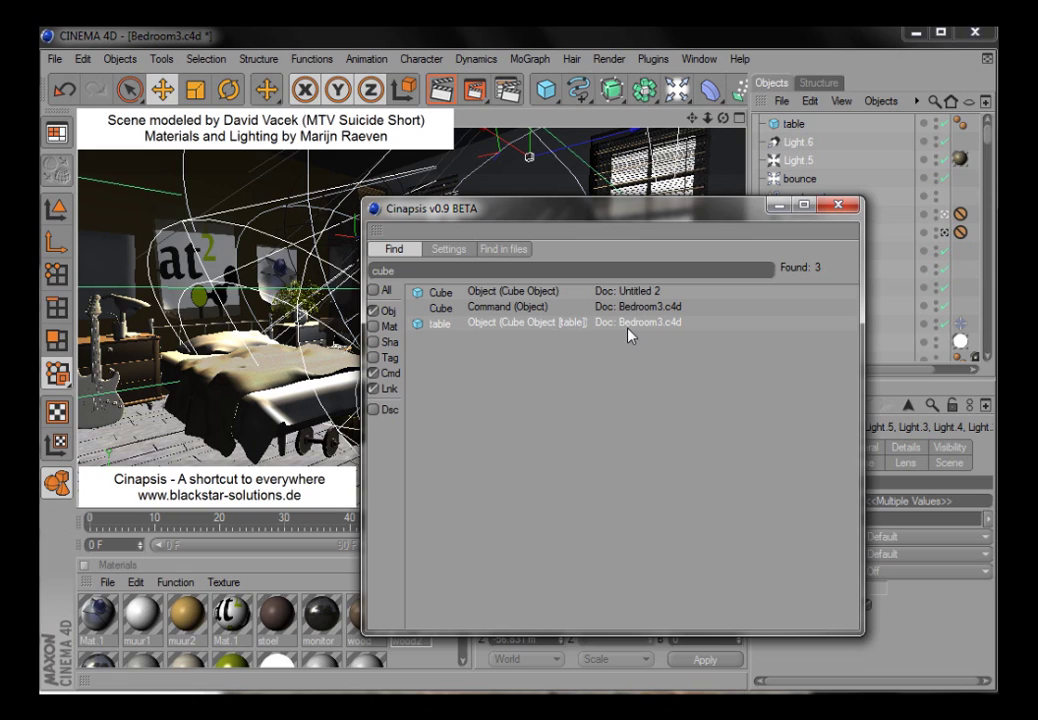
click(510, 251)
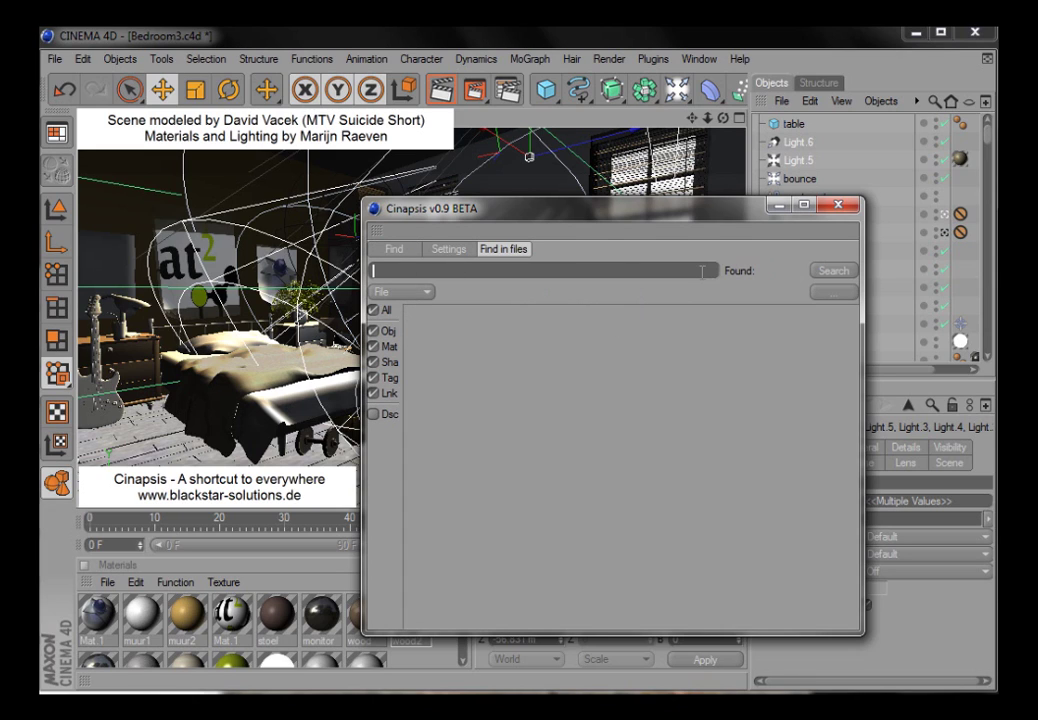
Search the Bedroom2 > WIP_scenes directory for files using 'temp.bmp'.
click(404, 297)
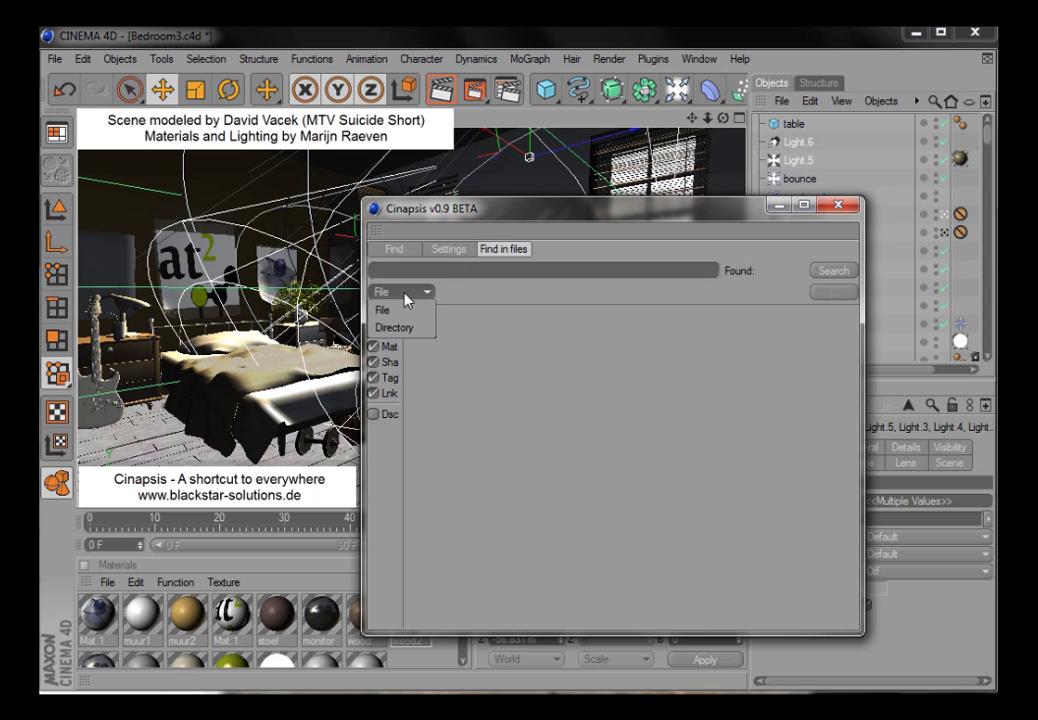
click(405, 330)
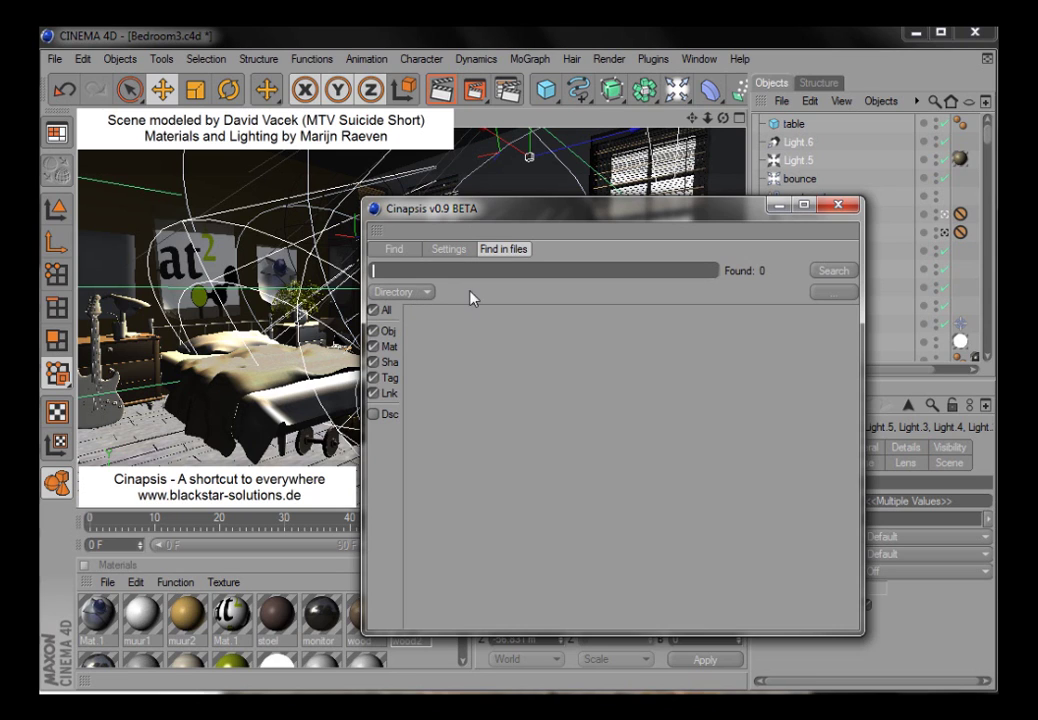
click(838, 296)
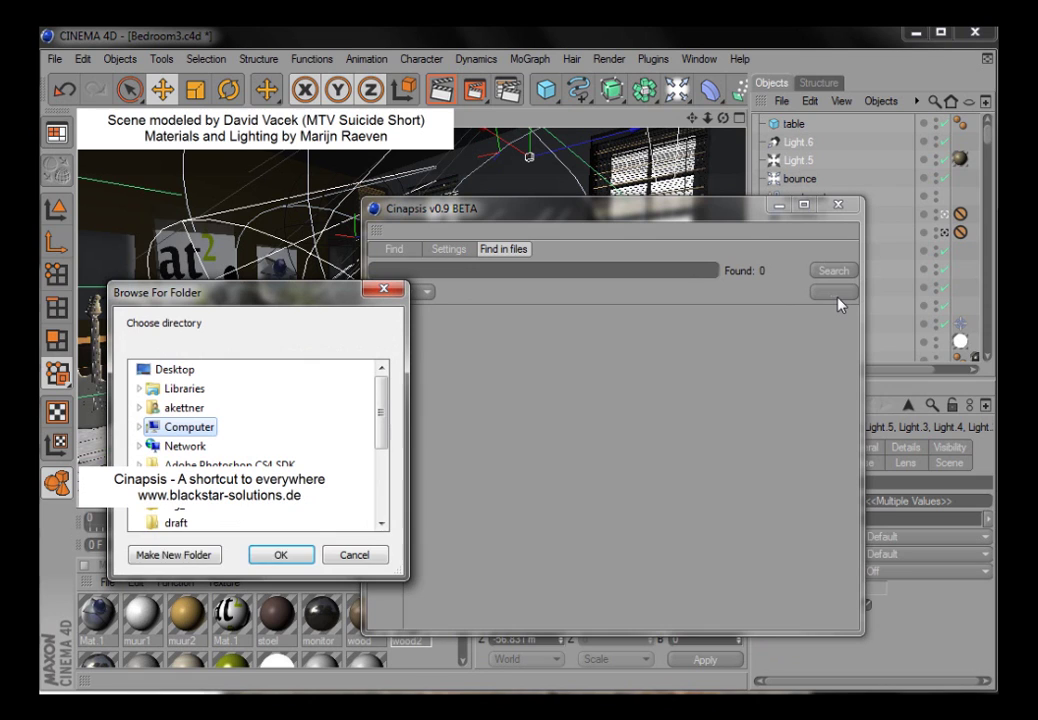
drag(249, 288, 316, 158)
click(245, 356)
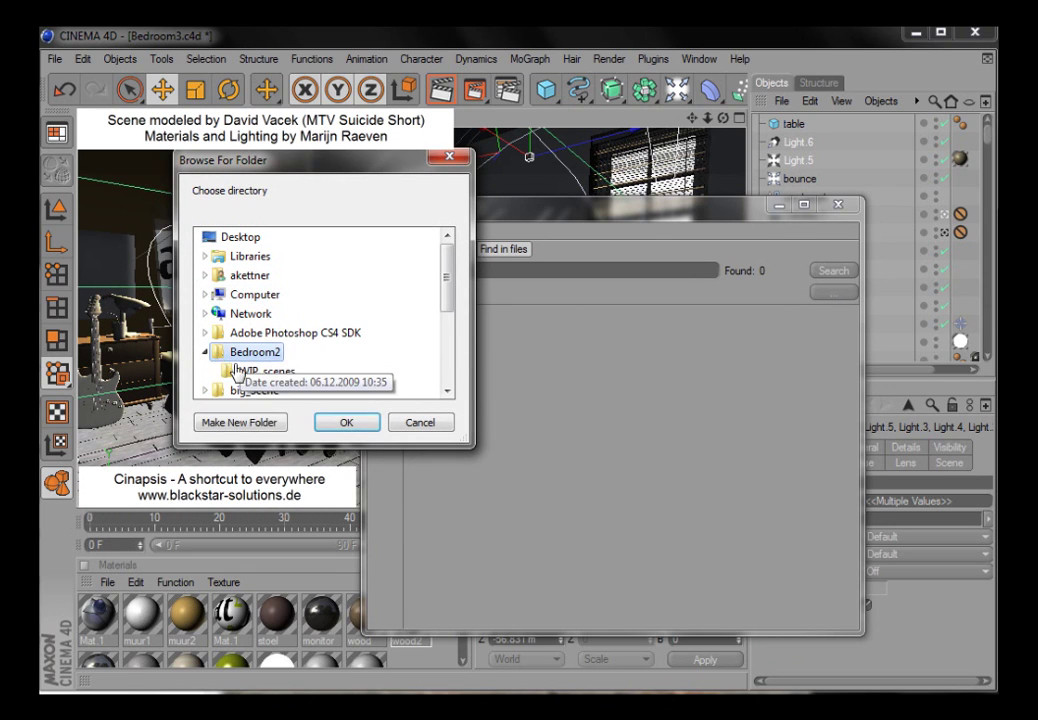
click(240, 371)
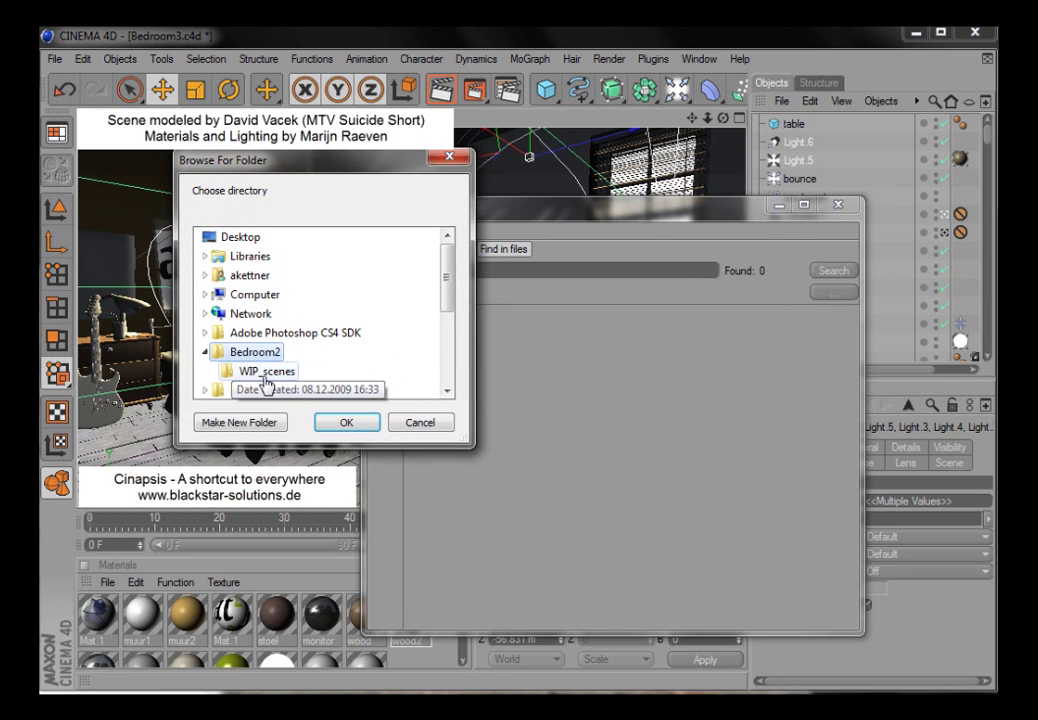
click(349, 421)
text(temp)
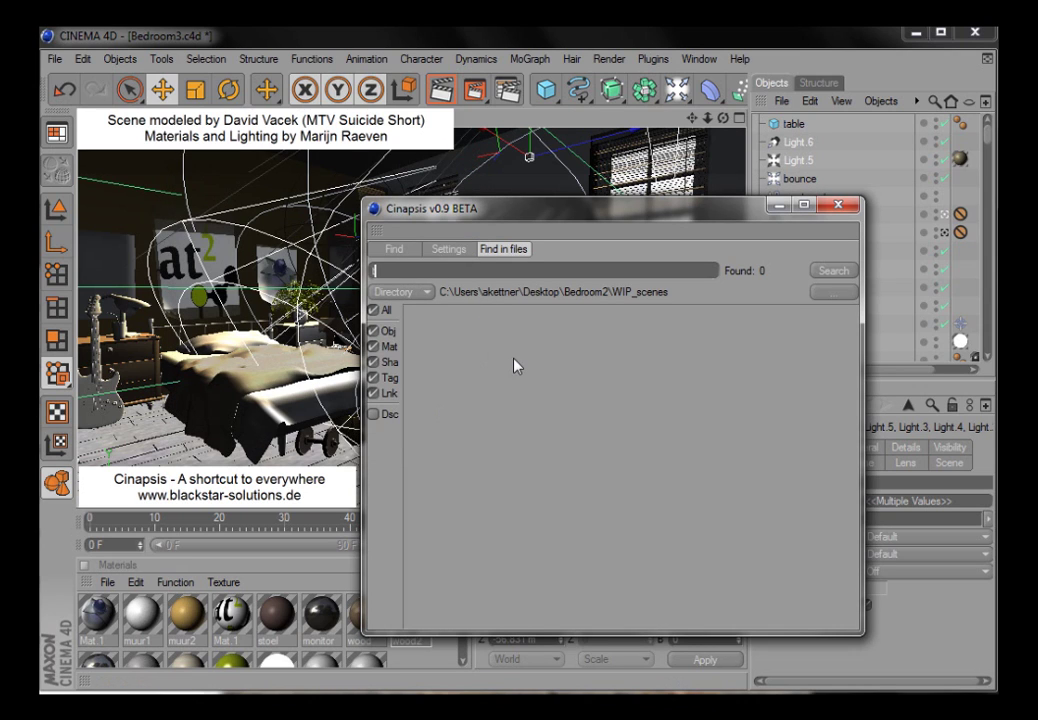
text(.bmp)
click(831, 273)
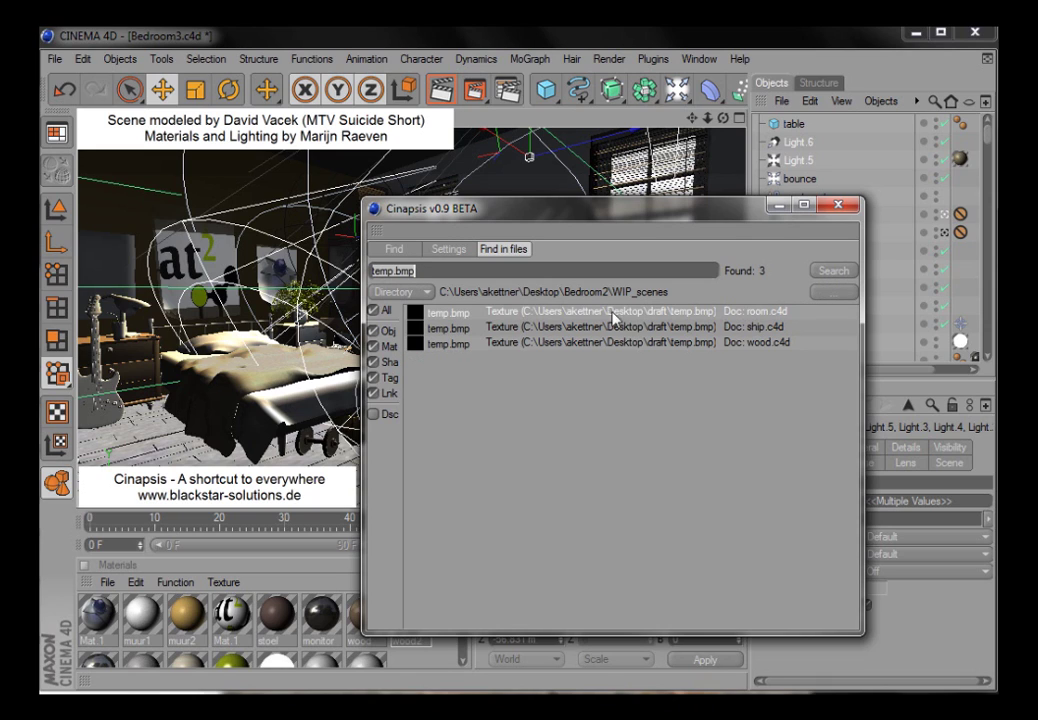